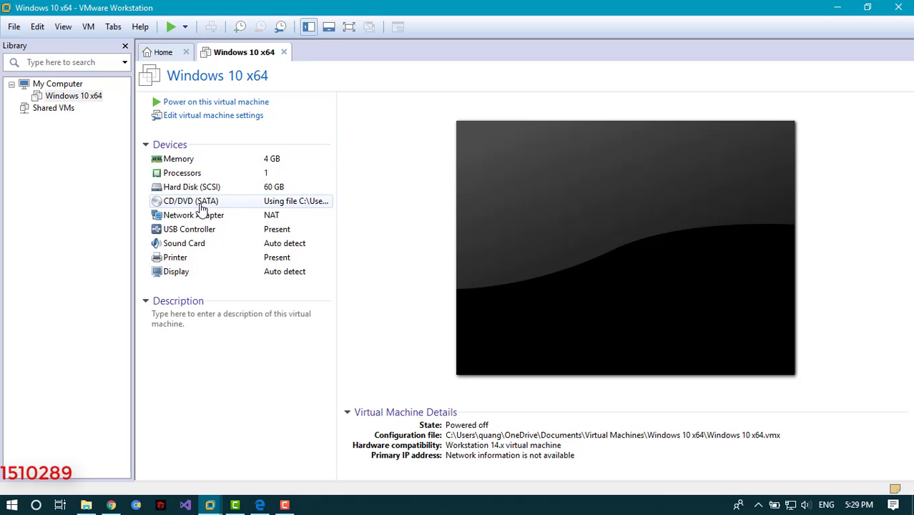
# Attach the en_windows_10_consumer_edition ISO from the File lab1 folder to the virtual machine's CD/DVD drive
pyautogui.doubleClick(202, 206)
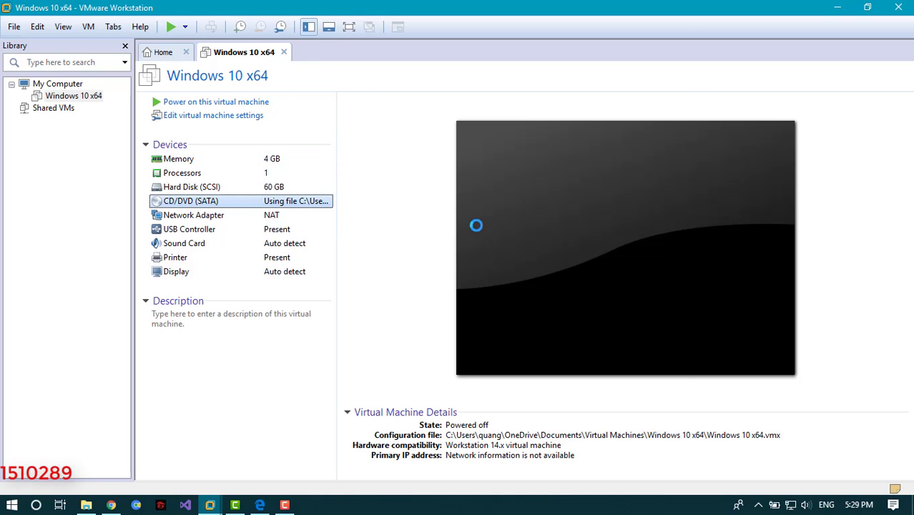
pyautogui.click(632, 189)
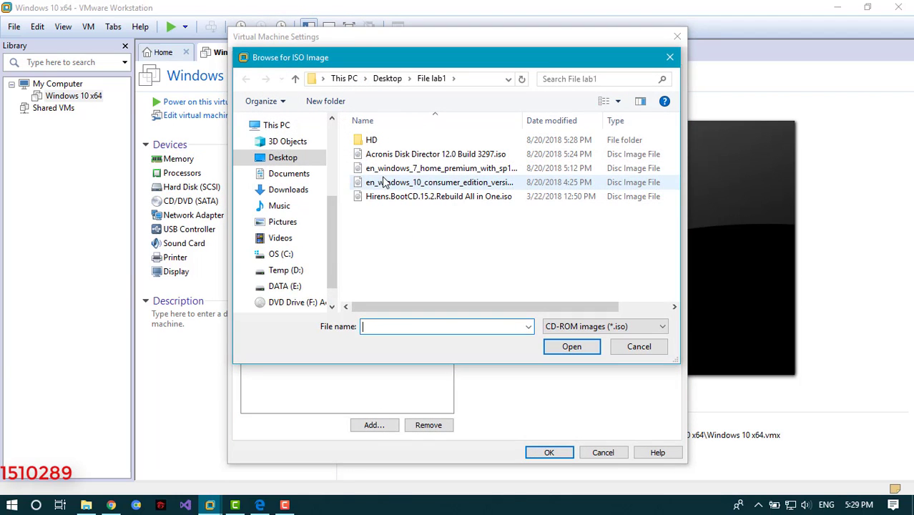
pyautogui.doubleClick(424, 182)
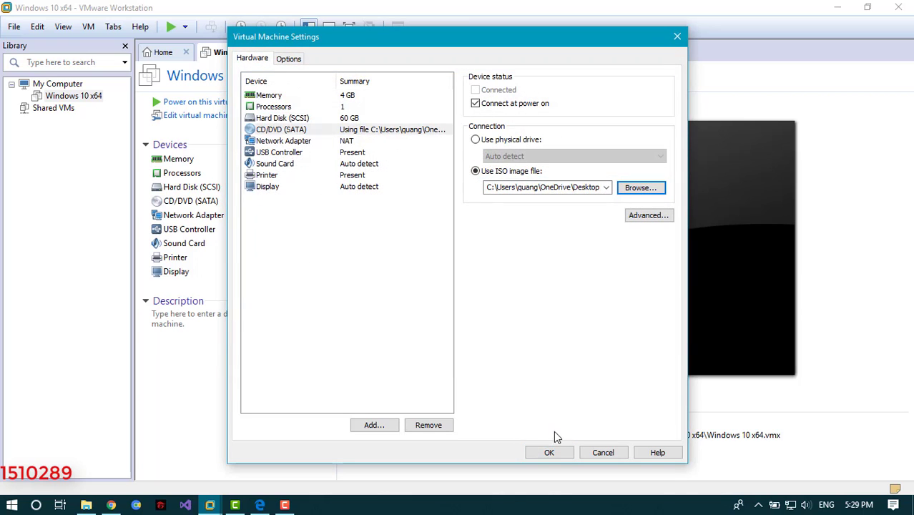
pyautogui.click(548, 451)
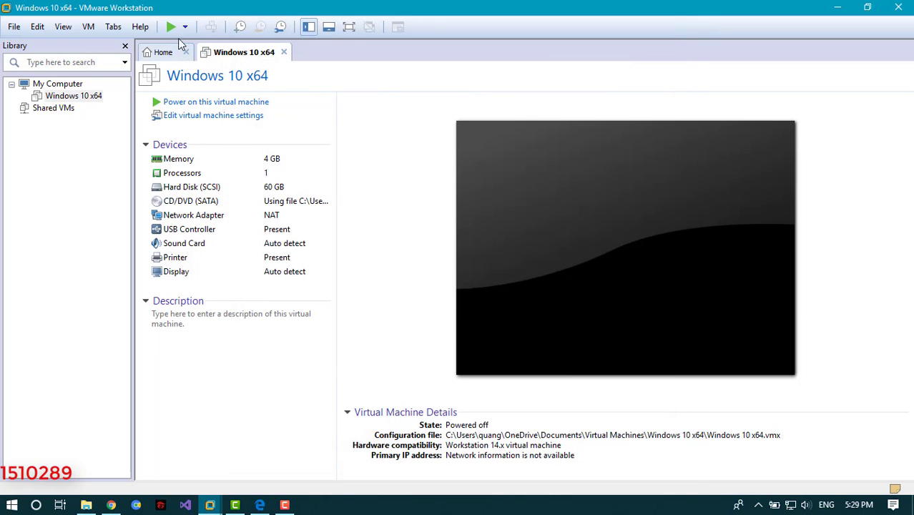
# Power on the Windows 10 x64 virtual machine and try to get past the floppy boot prompt
pyautogui.click(171, 29)
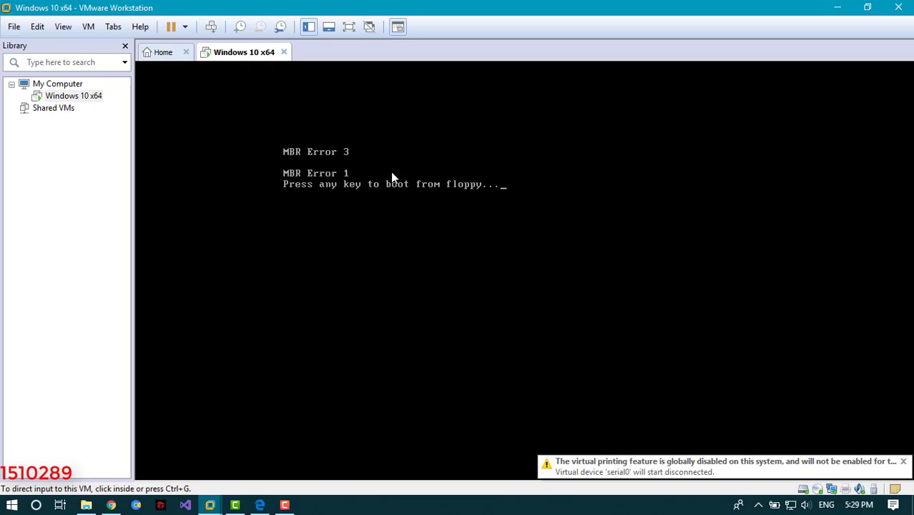
pyautogui.click(362, 201)
pyautogui.press('Return')
pyautogui.press('Return')
pyautogui.press('Return')
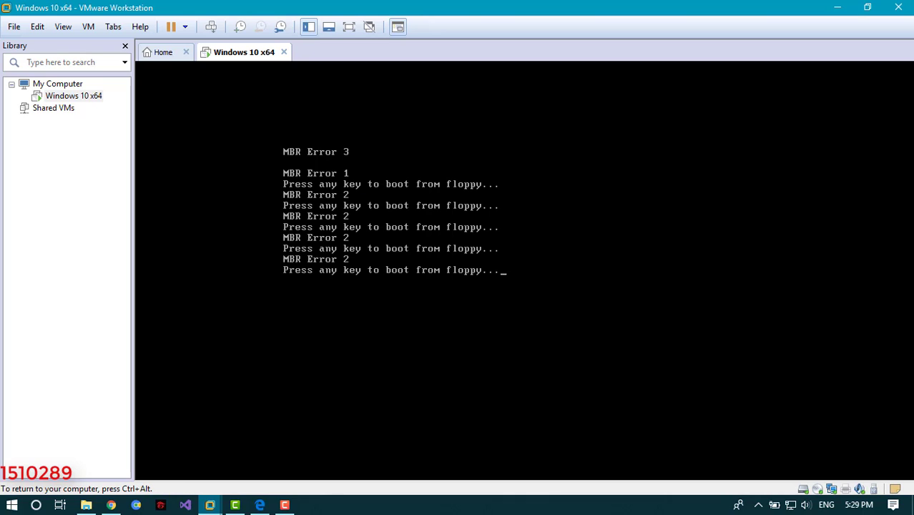
pyautogui.hotkey('ctrl', 'alt')
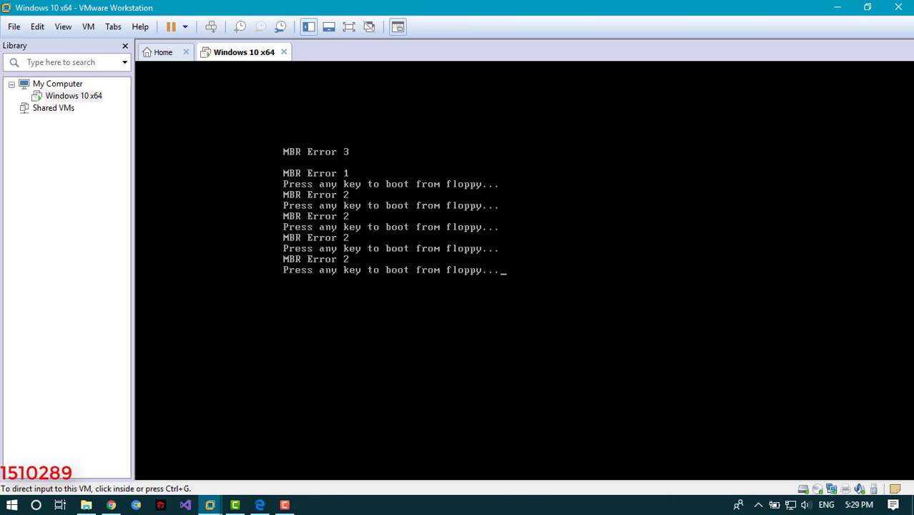
# Shut down the Windows 10 x64 guest and confirm the shutdown
pyautogui.click(186, 28)
pyautogui.click(204, 60)
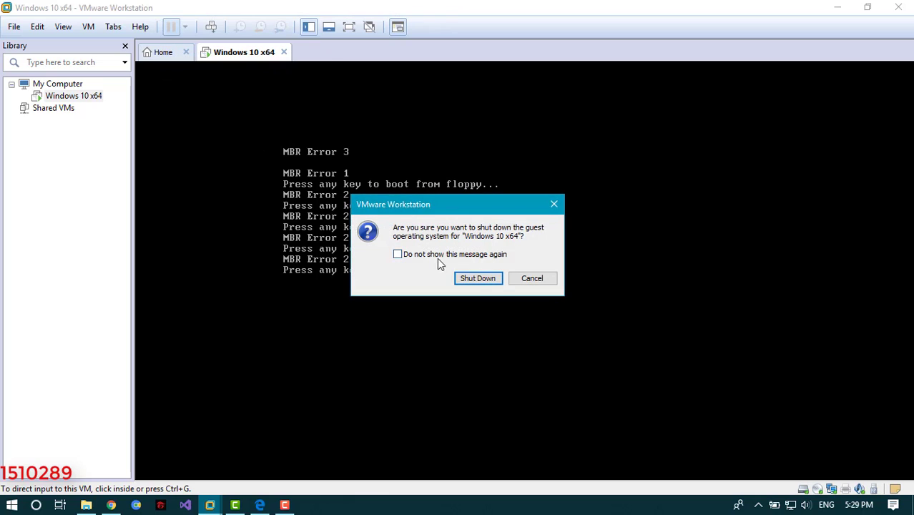
pyautogui.click(492, 279)
# Power on the virtual machine to firmware and go to the Boot settings of the BIOS setup
pyautogui.click(94, 29)
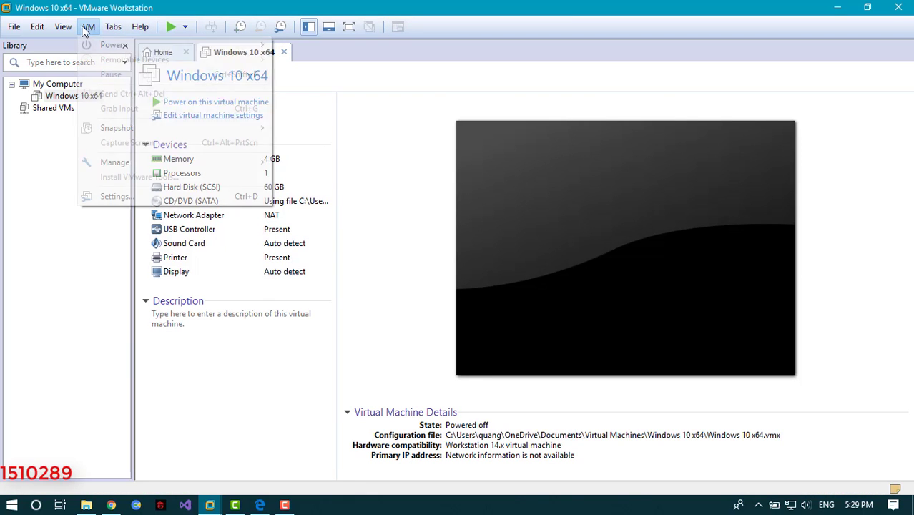
pyautogui.moveTo(97, 47)
pyautogui.click(332, 173)
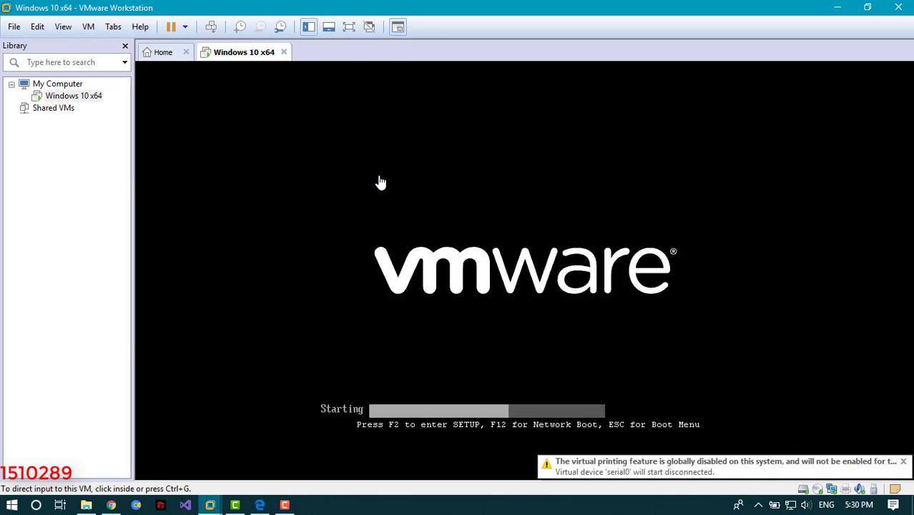
pyautogui.click(377, 182)
pyautogui.press('Right')
pyautogui.press('Right')
pyautogui.press('Right')
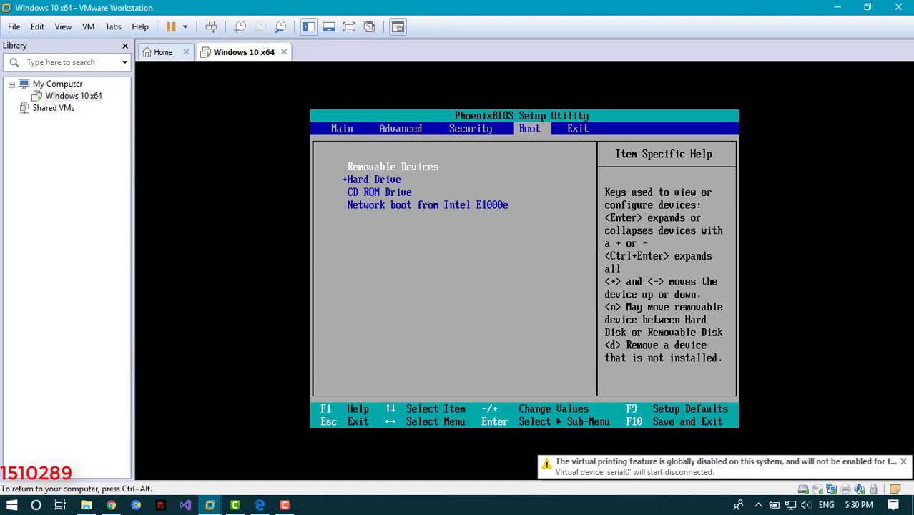
# Move CD-ROM Drive to first place in the boot order and save the BIOS setup to boot from the disc
pyautogui.press('Down')
pyautogui.press('Down')
pyautogui.press('+')
pyautogui.press('+')
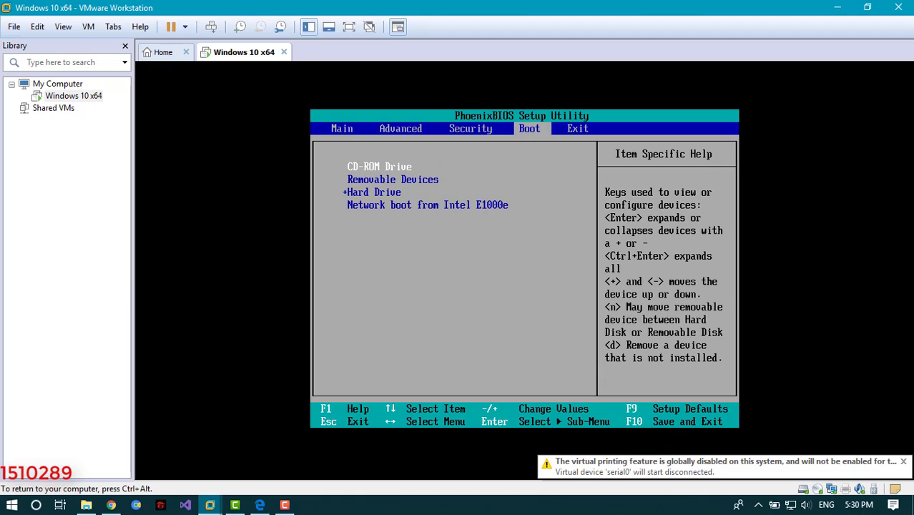
pyautogui.press('F10')
pyautogui.press('Return')
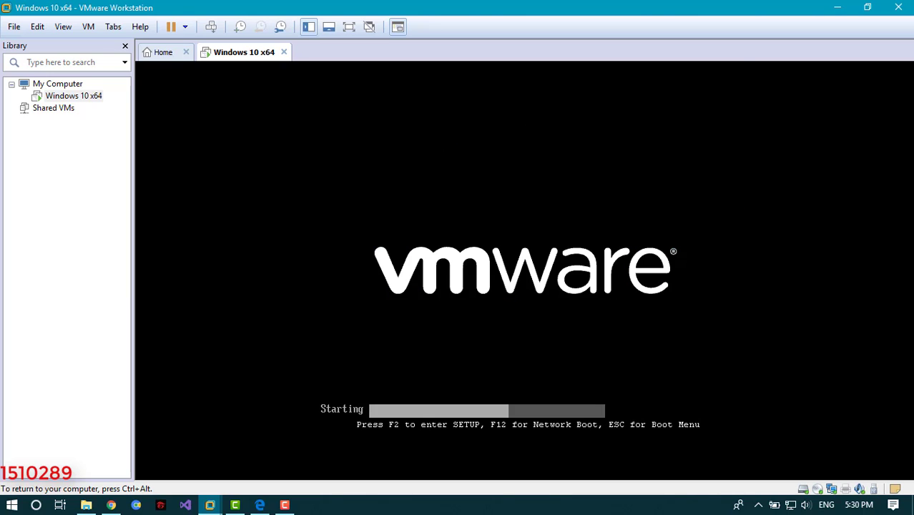
pyautogui.press('Return')
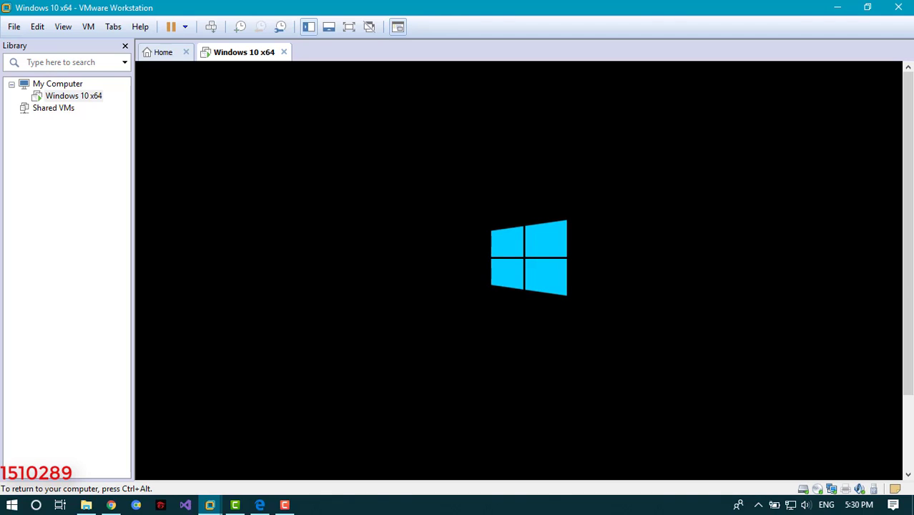
# Set the virtual machine display's autosize option to Autofit Guest
pyautogui.hotkey('ctrl', 'alt')
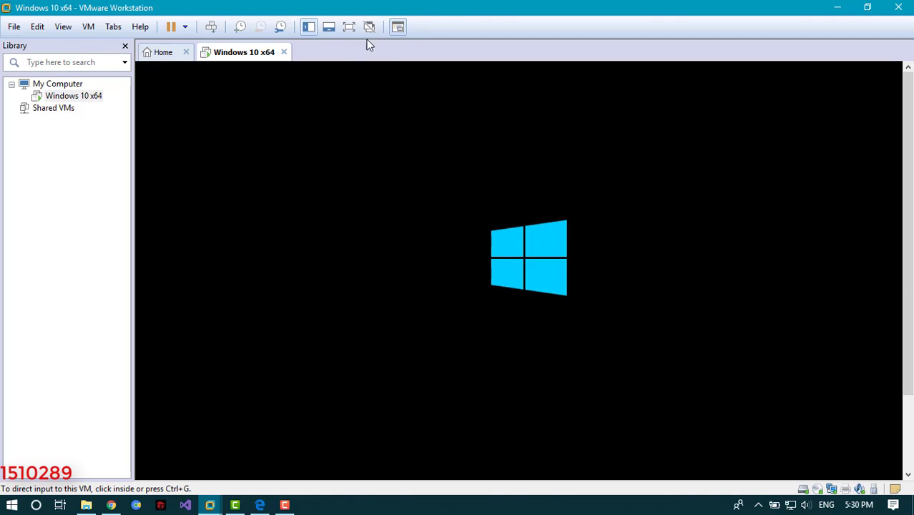
pyautogui.click(62, 28)
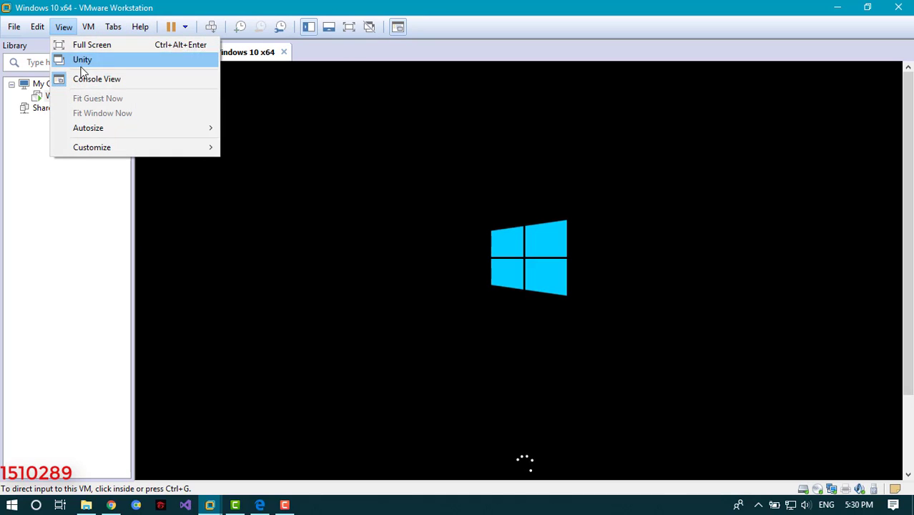
pyautogui.moveTo(159, 131)
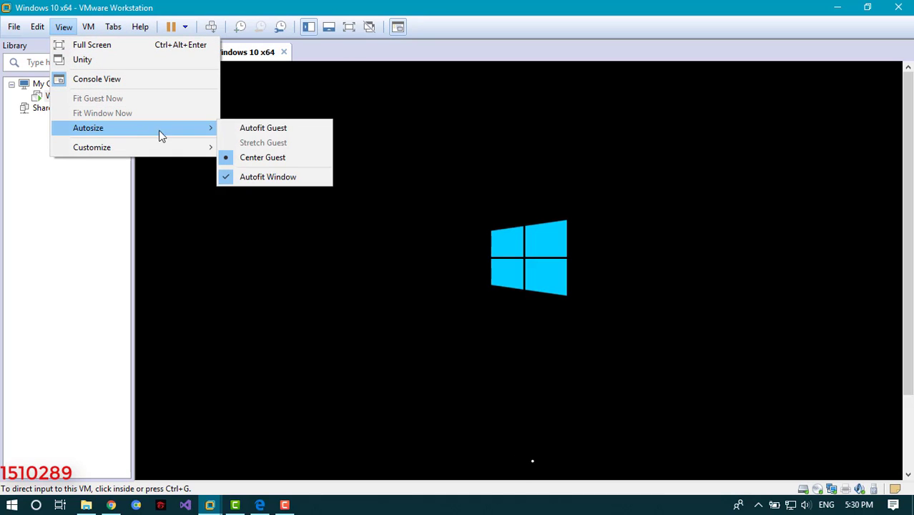
pyautogui.click(296, 129)
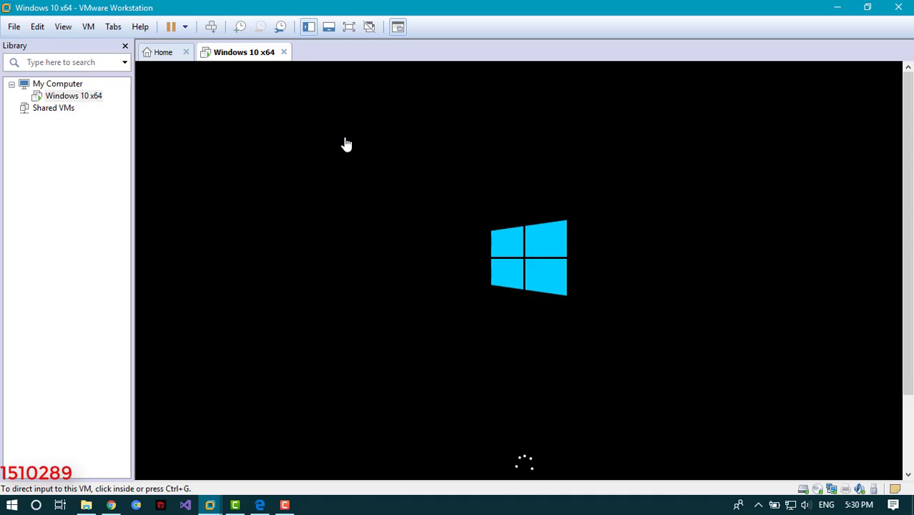
pyautogui.click(344, 142)
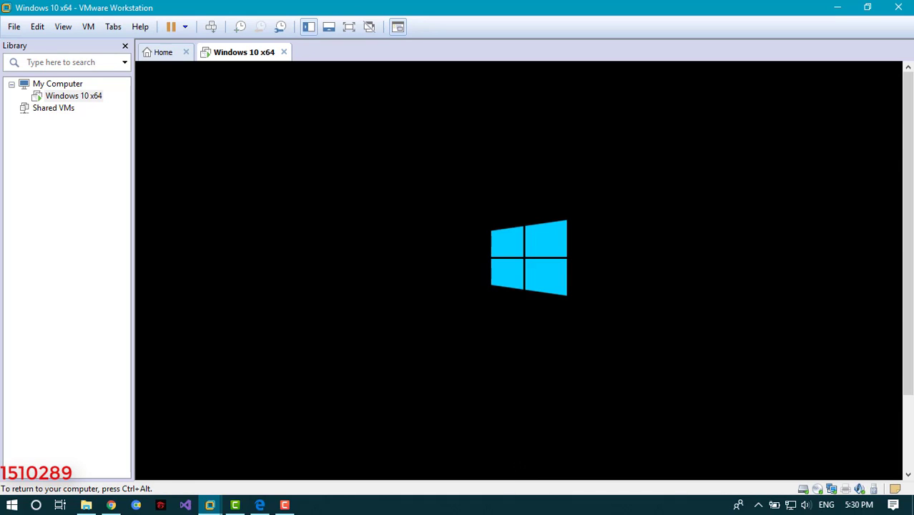
pyautogui.hotkey('ctrl', 'alt')
# Accept English (United States) with the US keyboard in Windows Setup and start the installation
pyautogui.moveTo(909, 206); pyautogui.dragTo(905, 264)
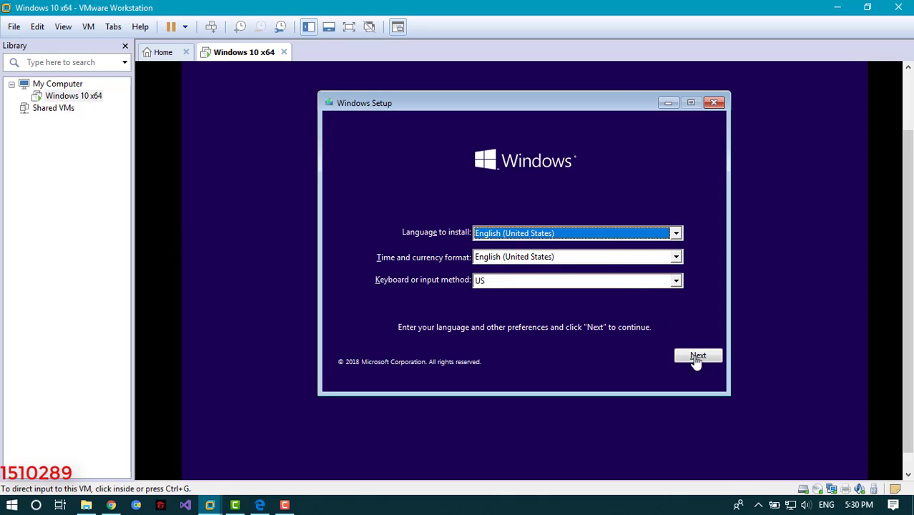
pyautogui.click(692, 357)
pyautogui.click(692, 357)
pyautogui.click(520, 256)
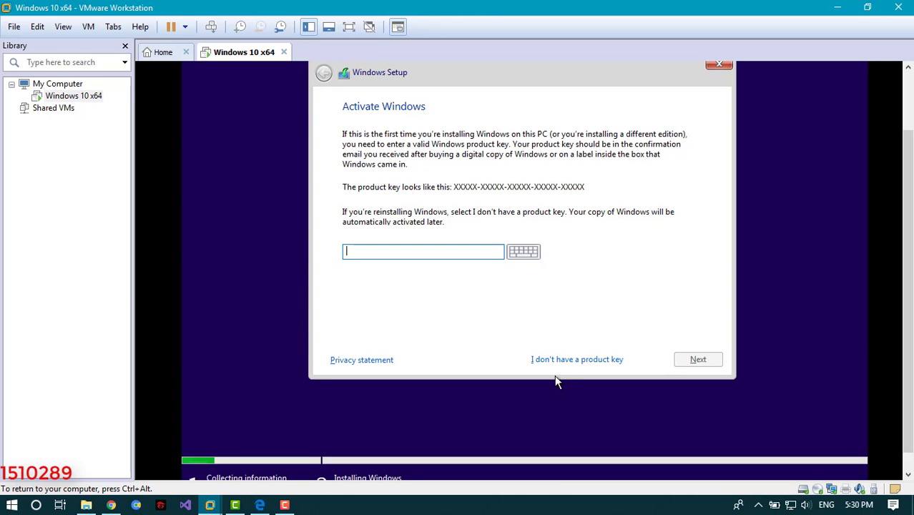
# Skip the product key and choose Windows 10 Pro as the operating system to install
pyautogui.click(581, 366)
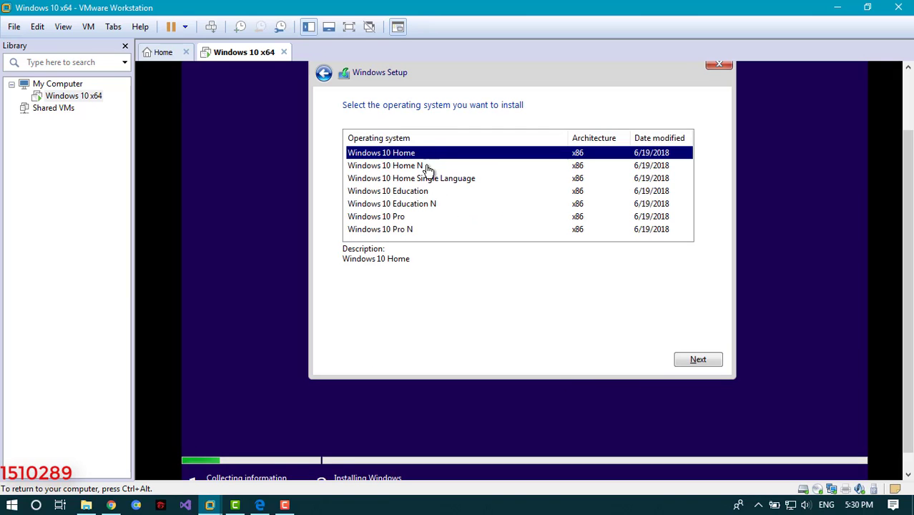
pyautogui.click(428, 218)
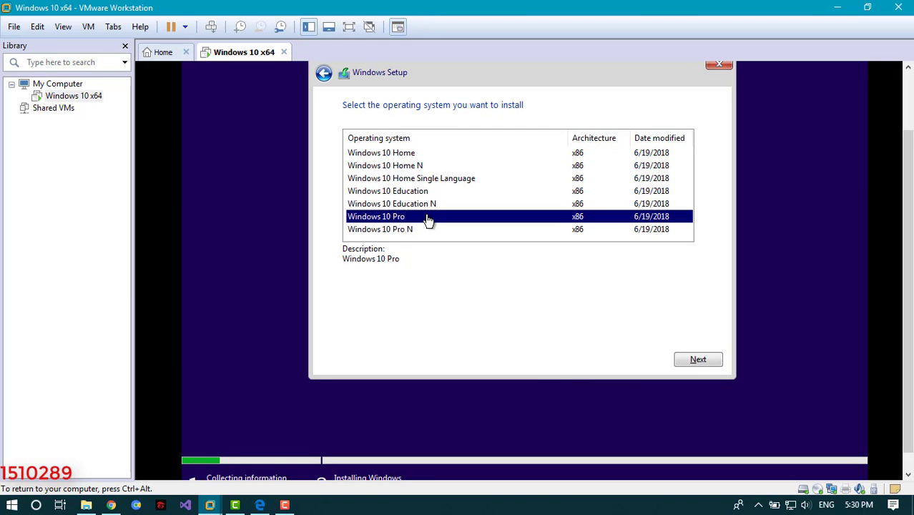
pyautogui.click(695, 359)
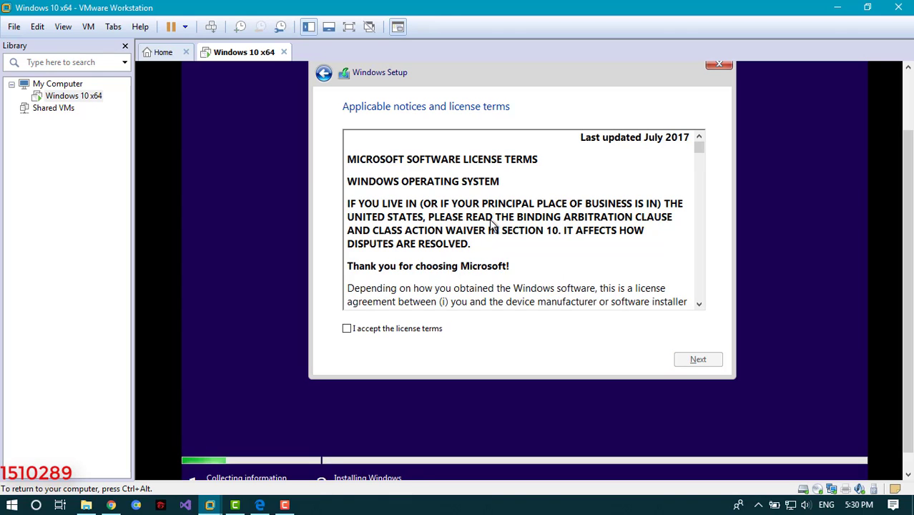
# Accept the license terms and choose the custom installation type
pyautogui.click(434, 329)
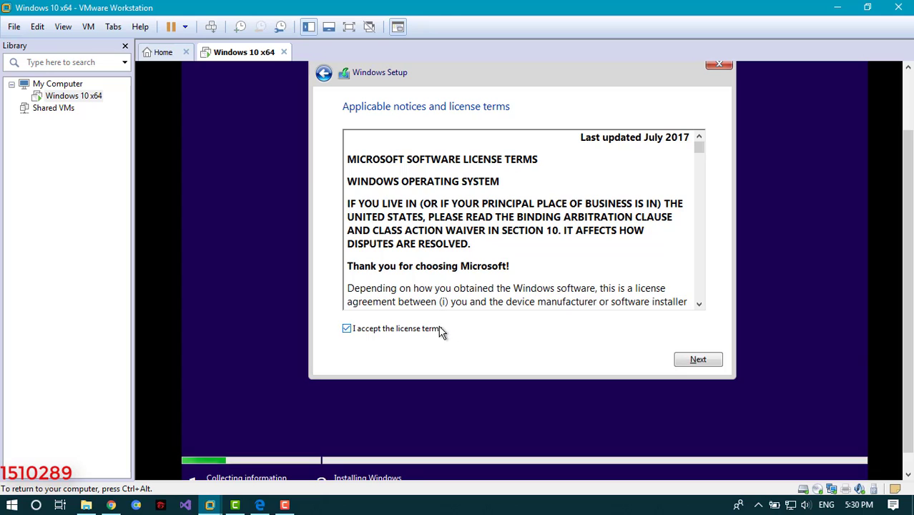
pyautogui.click(689, 358)
pyautogui.click(454, 210)
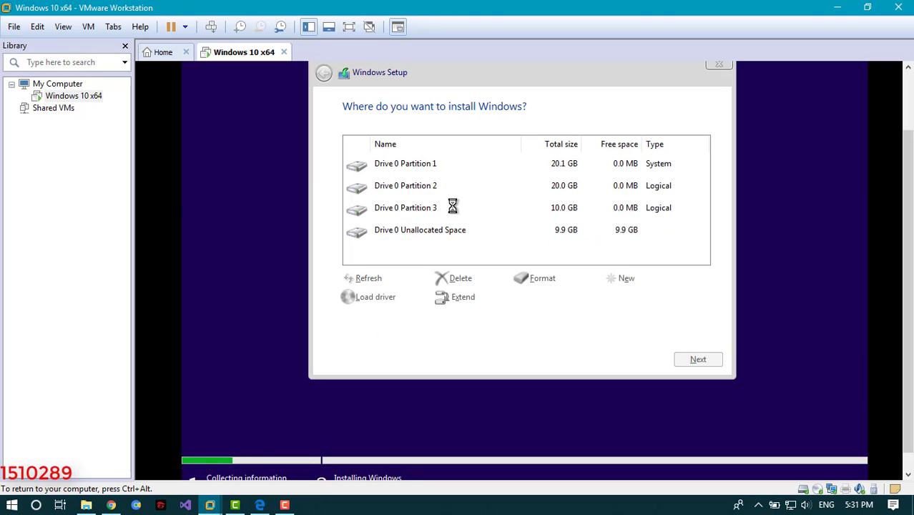
# Check the details on why Windows can't be installed on Drive 0 Partition 1
pyautogui.click(545, 170)
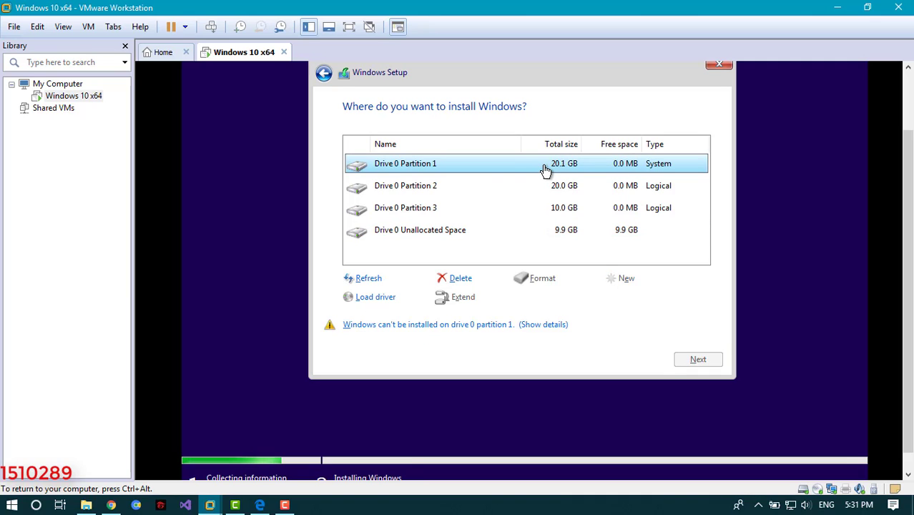
pyautogui.click(520, 326)
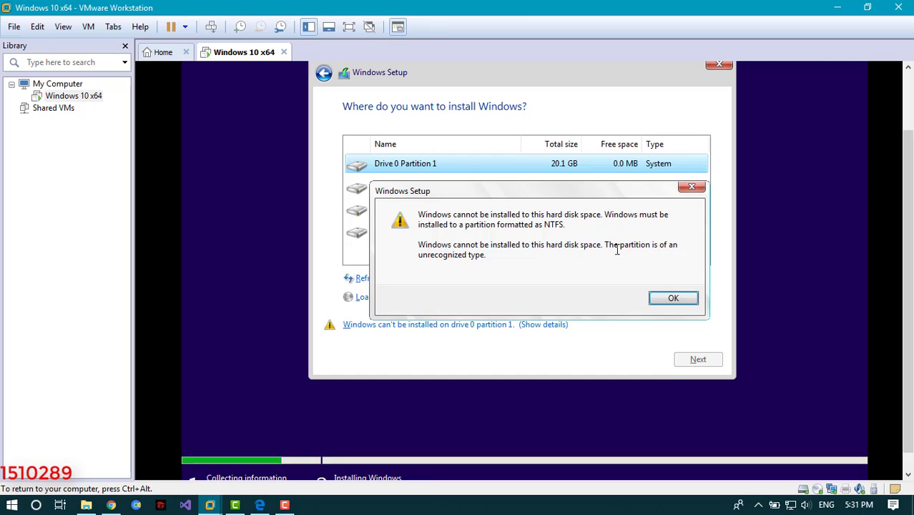
pyautogui.click(672, 297)
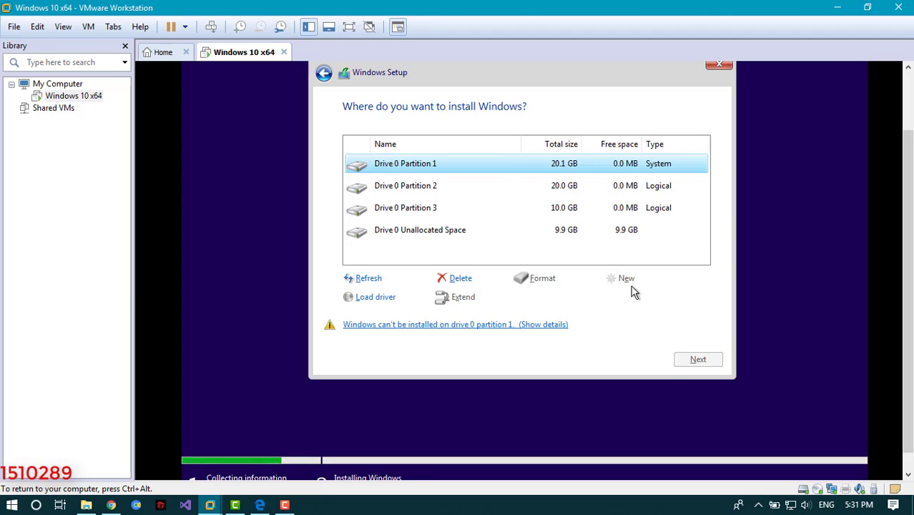
# Delete Drive 0 Partition 1 and start installing Windows on the resulting 20.1 GB unallocated space
pyautogui.click(463, 280)
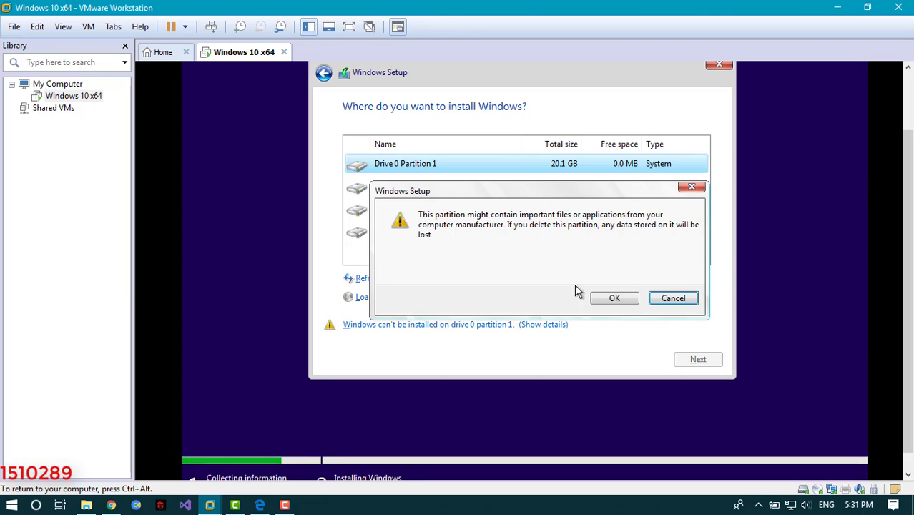
pyautogui.click(614, 298)
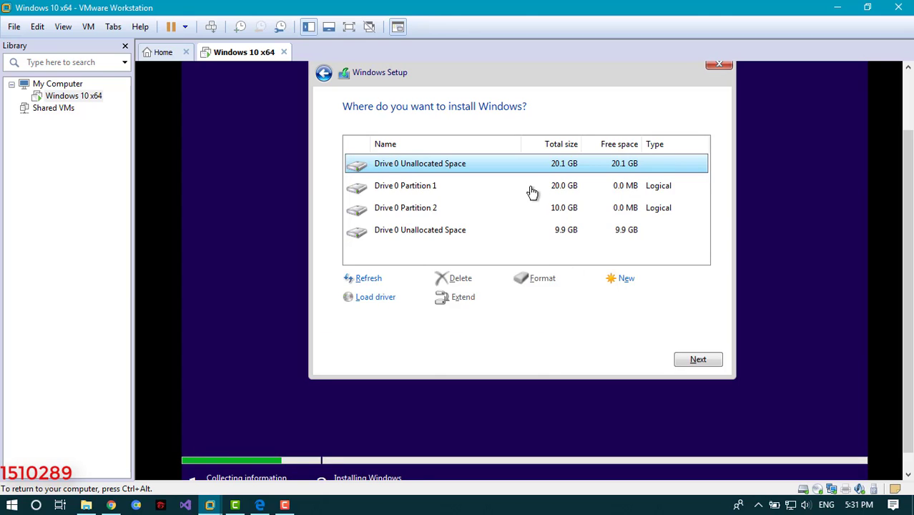
pyautogui.click(690, 360)
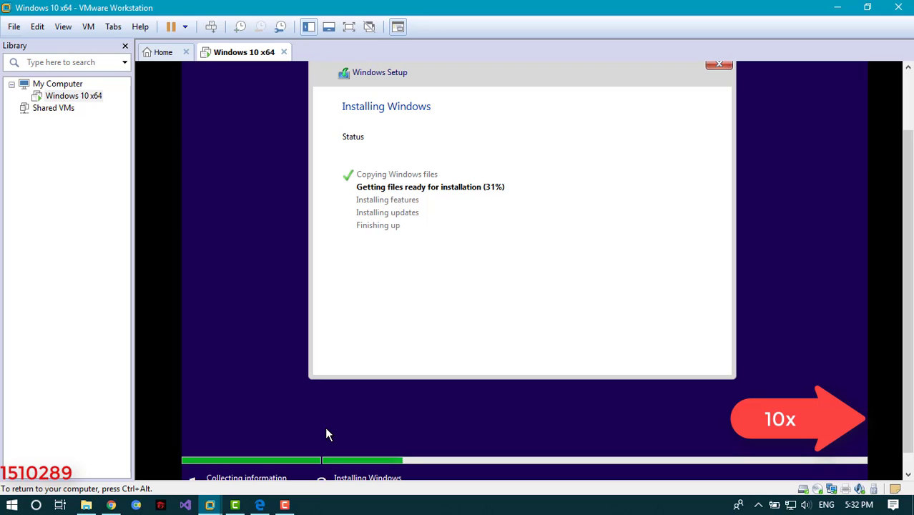
# Confirm United States as the region in the Windows first-run setup
pyautogui.press('XF86AudioRaiseVolume')
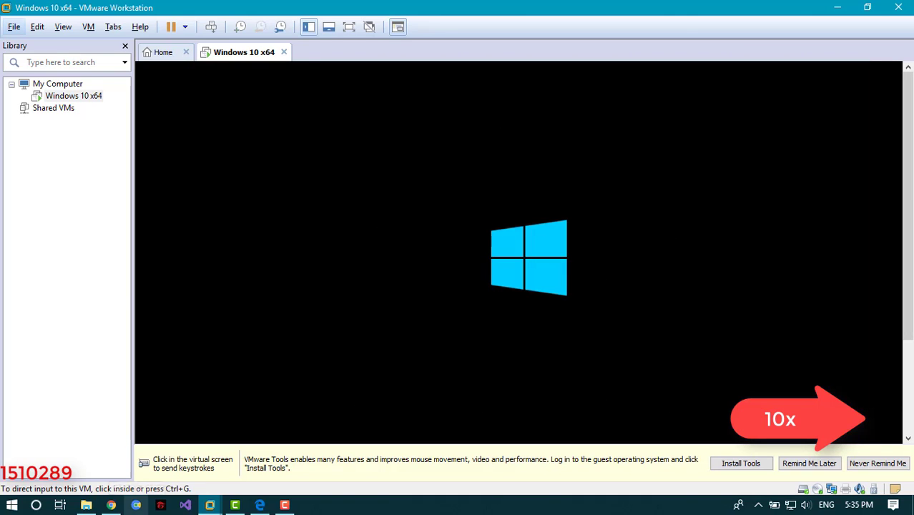
pyautogui.hotkey('ctrl', 'alt')
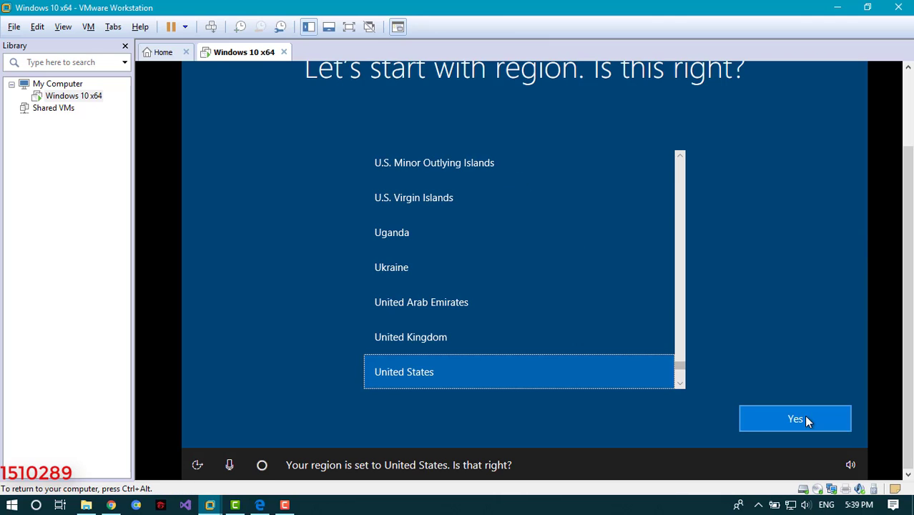
pyautogui.click(804, 414)
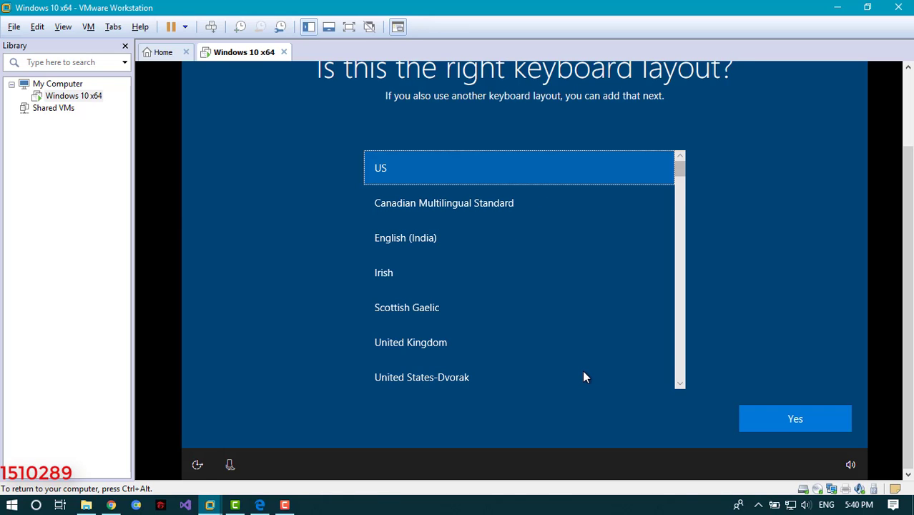
# Keep the US keyboard layout without adding a second one, and set up the computer for personal use
pyautogui.click(797, 419)
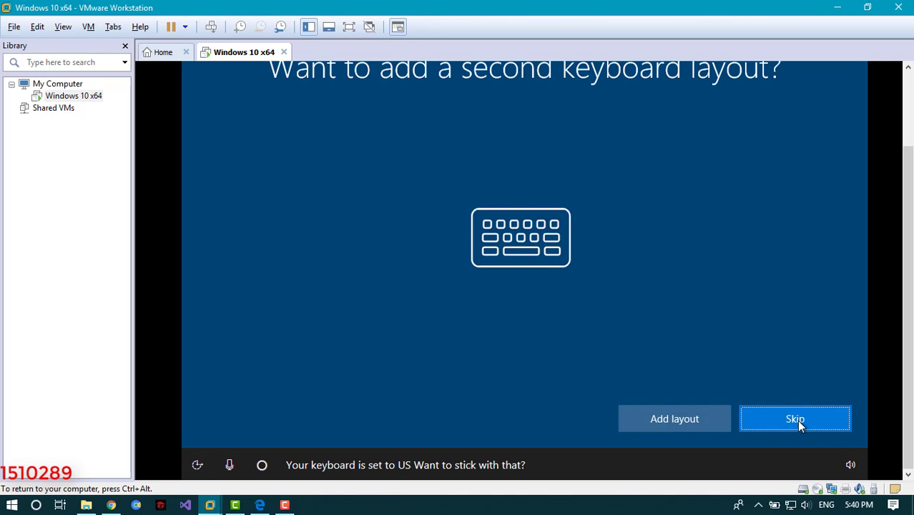
pyautogui.click(797, 420)
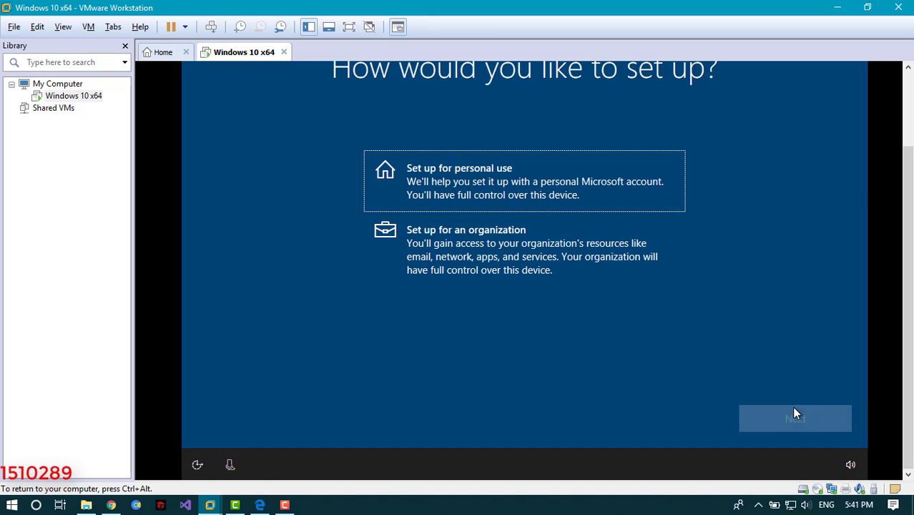
pyautogui.click(515, 189)
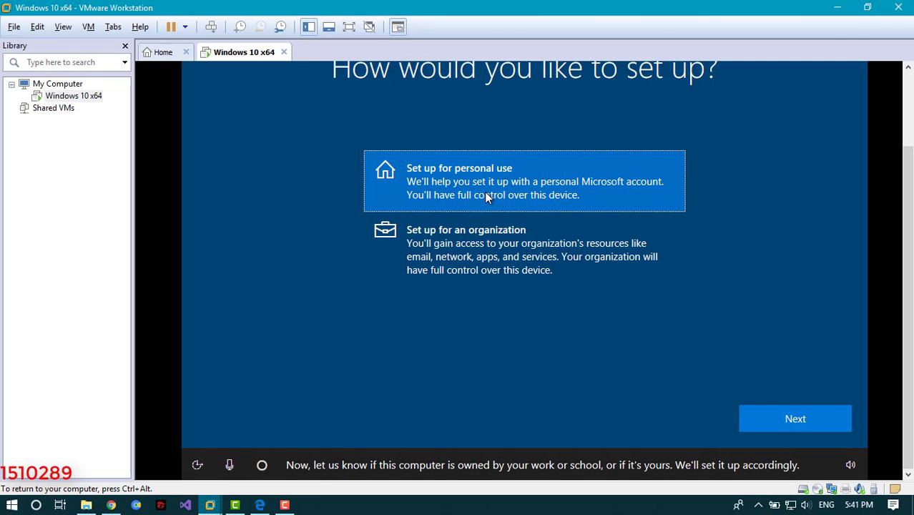
pyautogui.click(781, 411)
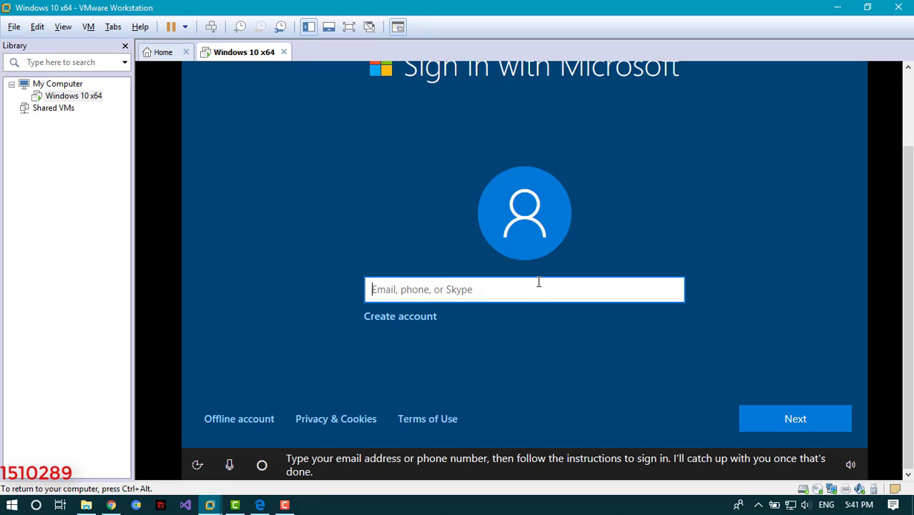
# Try signing in to Microsoft with an account name, and choose an offline account instead
pyautogui.write('Viber')
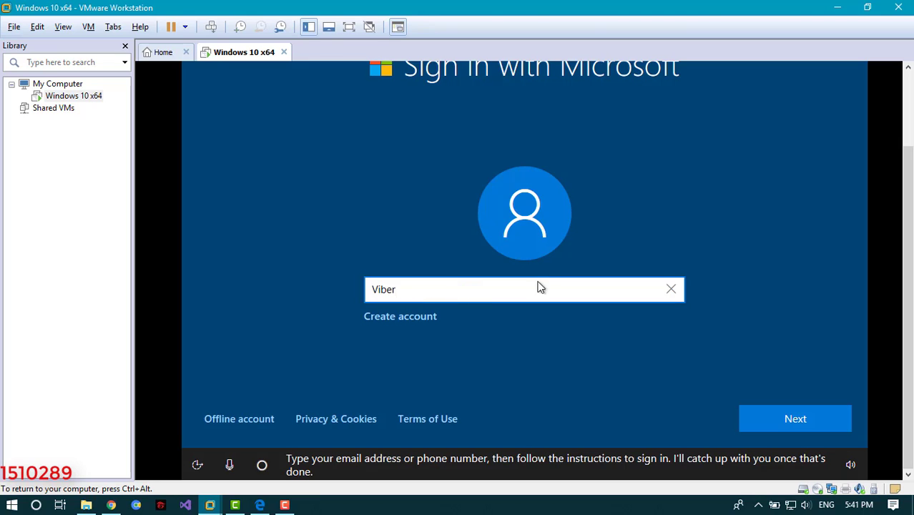
pyautogui.press('Return')
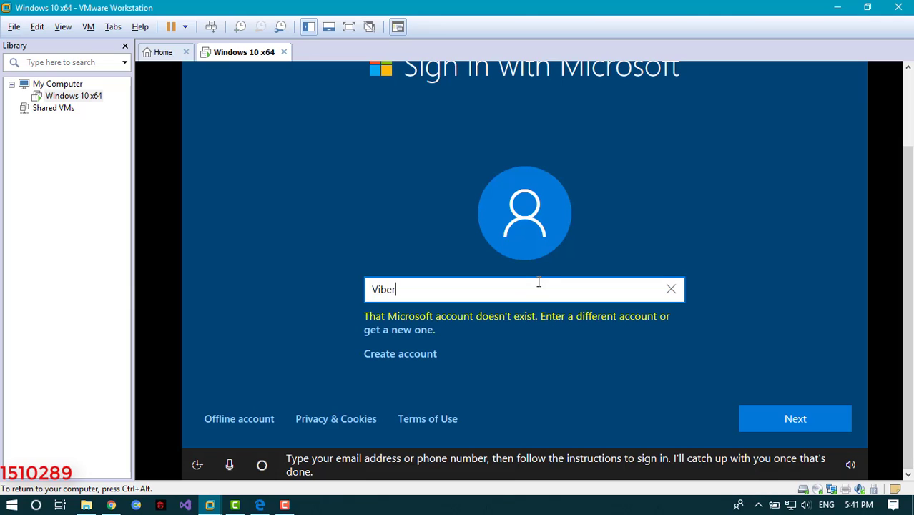
pyautogui.click(278, 422)
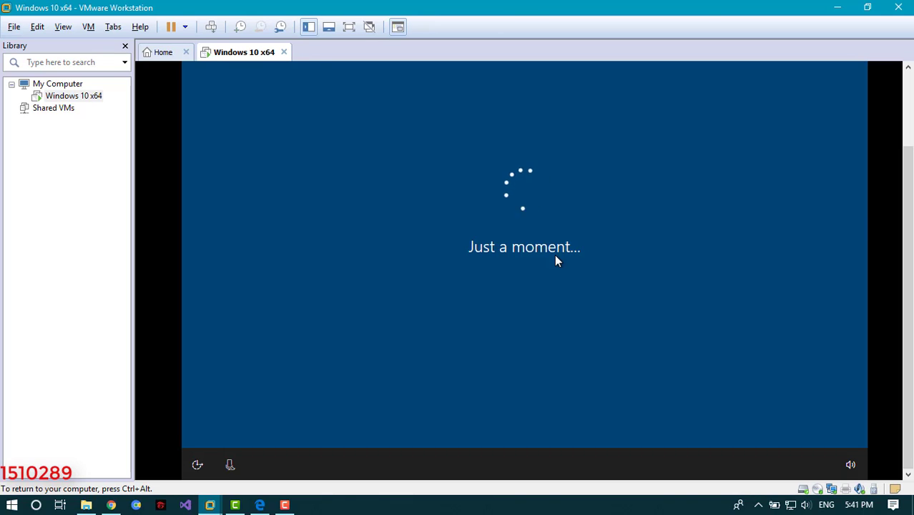
pyautogui.hotkey('ctrl', 'alt')
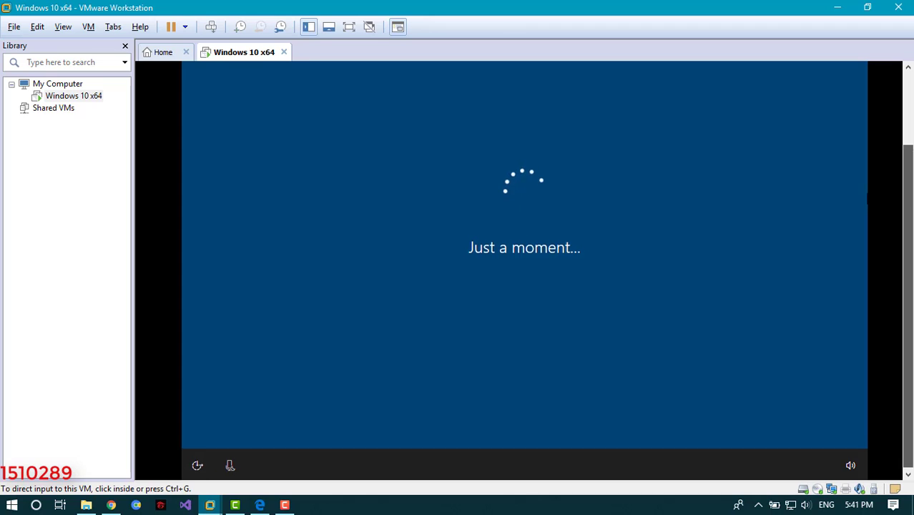
pyautogui.moveTo(907, 307)
pyautogui.mouseDown()
pyautogui.moveTo(908, 296)
pyautogui.moveTo(907, 307)
pyautogui.mouseUp()
pyautogui.click(549, 247)
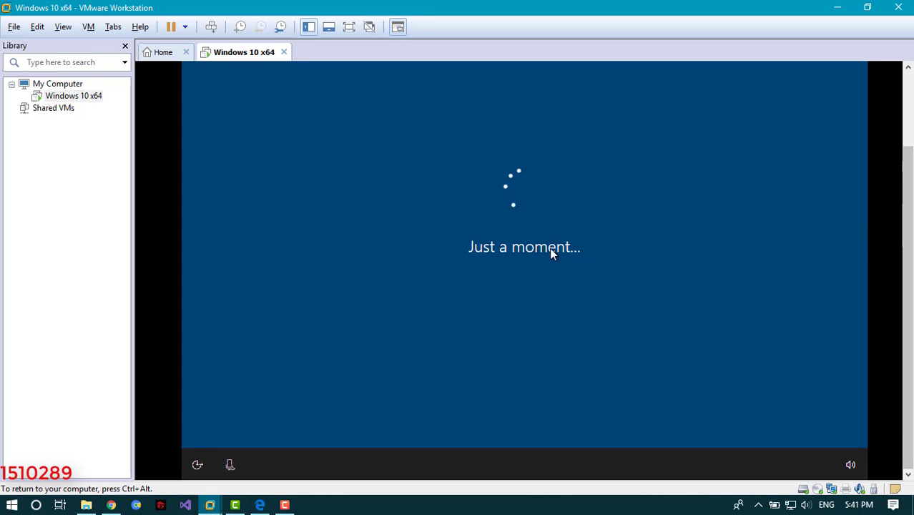
# Look through the virtual machine's view options and set its autosize mode to Center Guest
pyautogui.hotkey('ctrl', 'alt')
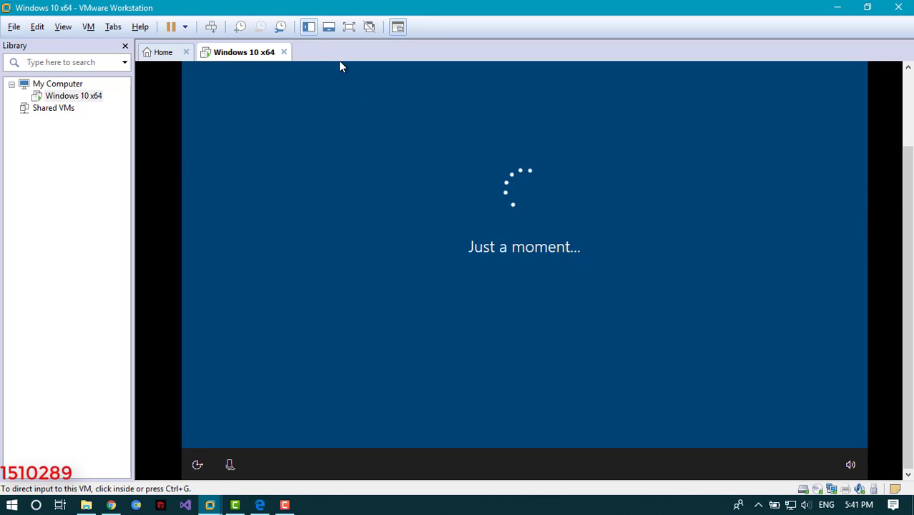
pyautogui.hotkey('alt', 'v')
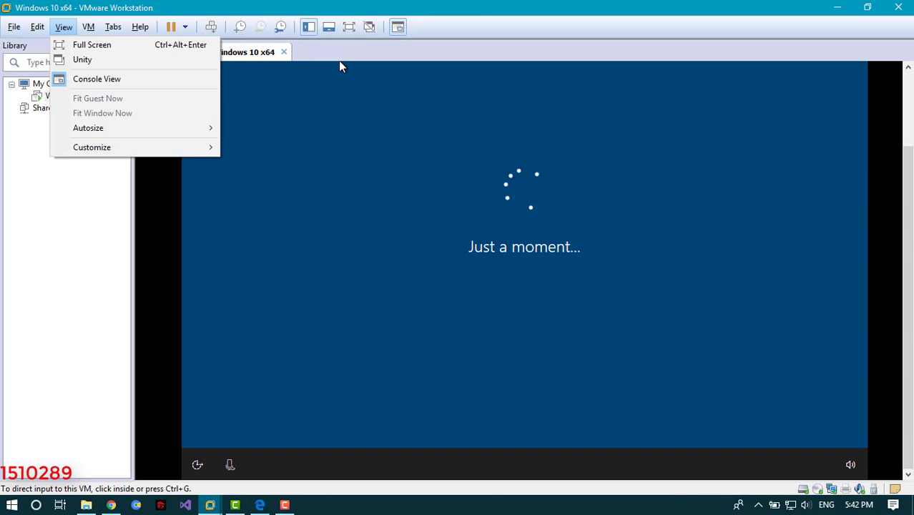
pyautogui.press('Right')
pyautogui.press('Down')
pyautogui.press('Down')
pyautogui.press('Left')
pyautogui.press('Left')
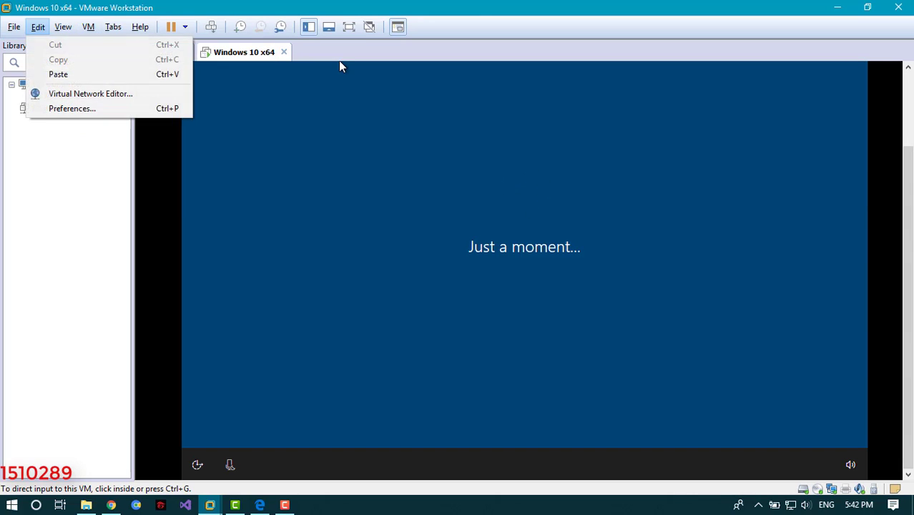
pyautogui.press('Right')
pyautogui.press('Down')
pyautogui.press('Down')
pyautogui.press('Down')
pyautogui.press('Down')
pyautogui.press('Down')
pyautogui.press('Right')
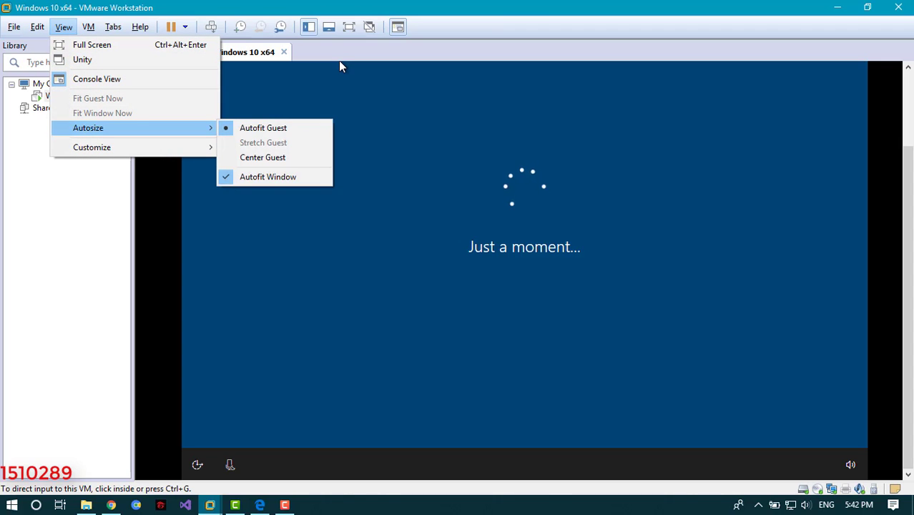
pyautogui.press('Left')
pyautogui.press('Down')
pyautogui.press('Right')
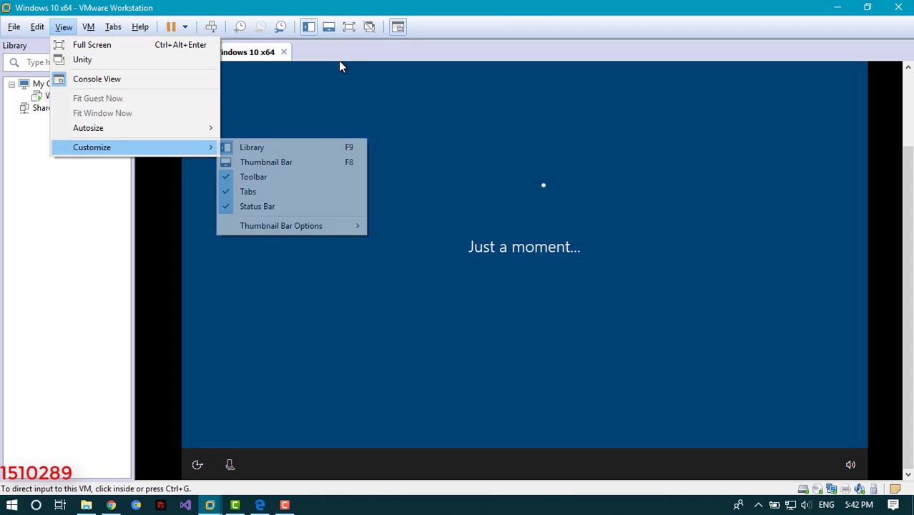
pyautogui.press('Left')
pyautogui.press('Up')
pyautogui.press('Right')
pyautogui.press('Down')
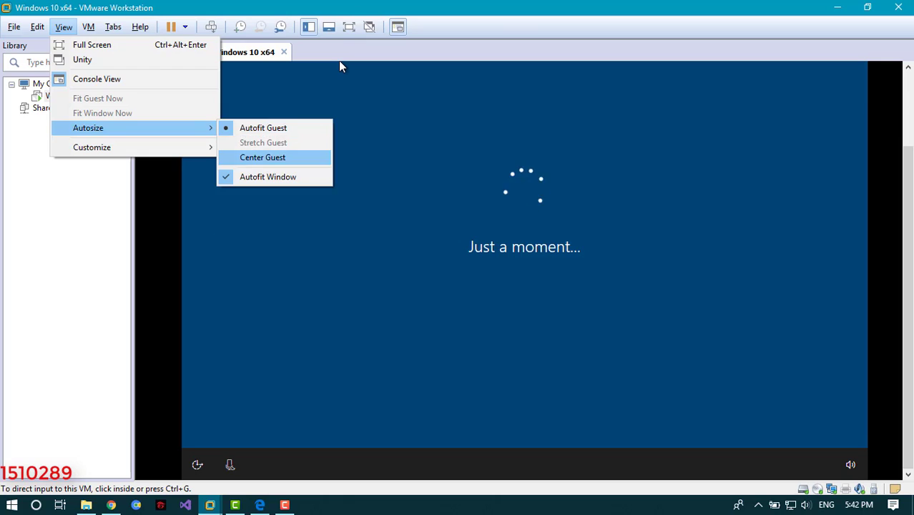
pyautogui.click(271, 155)
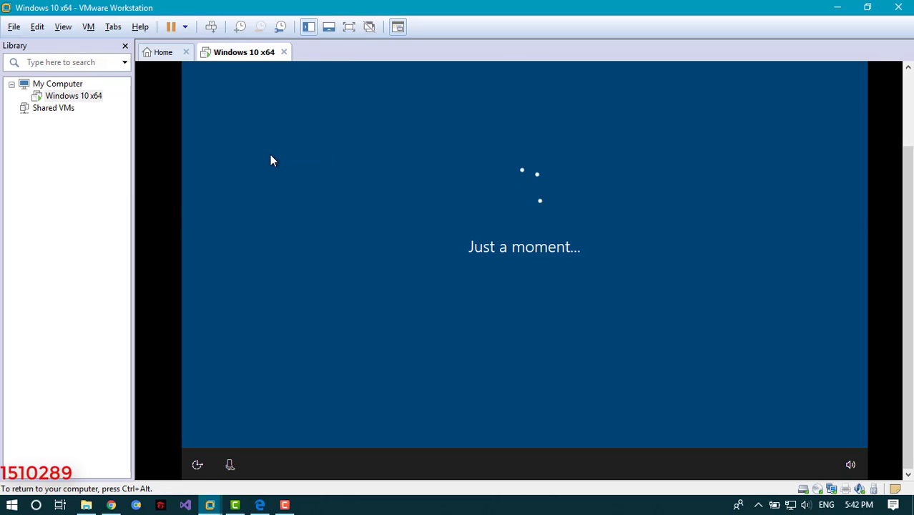
# Try to switch the virtual machine to Unity mode
pyautogui.hotkey('ctrl', 'alt')
pyautogui.click(328, 26)
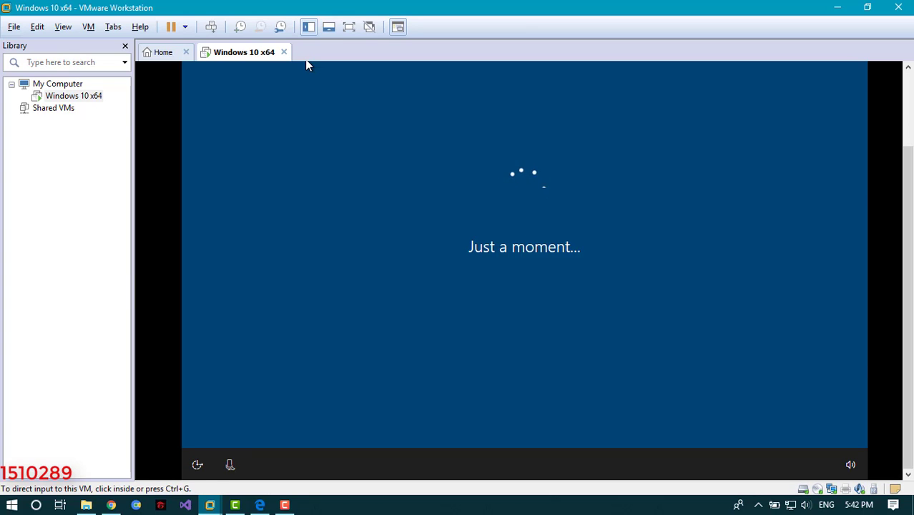
pyautogui.hotkey('ctrl', 'shift', 'u')
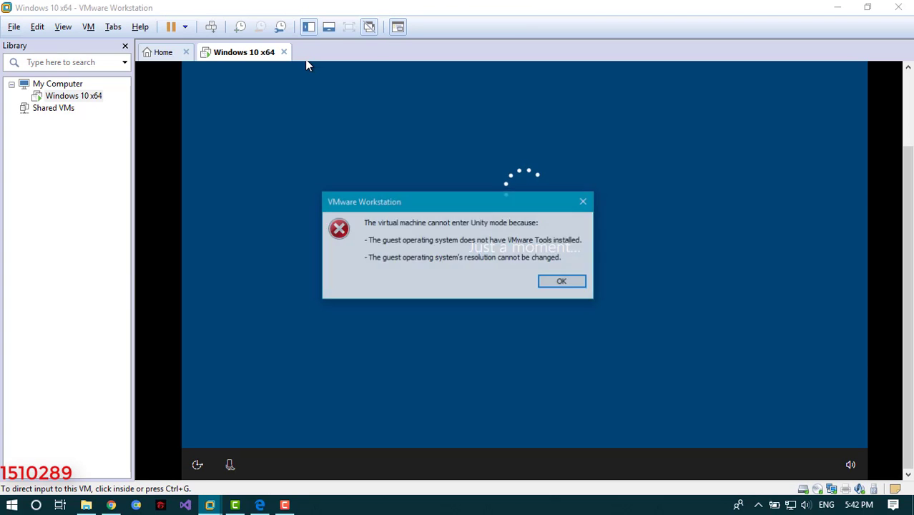
pyautogui.press('Return')
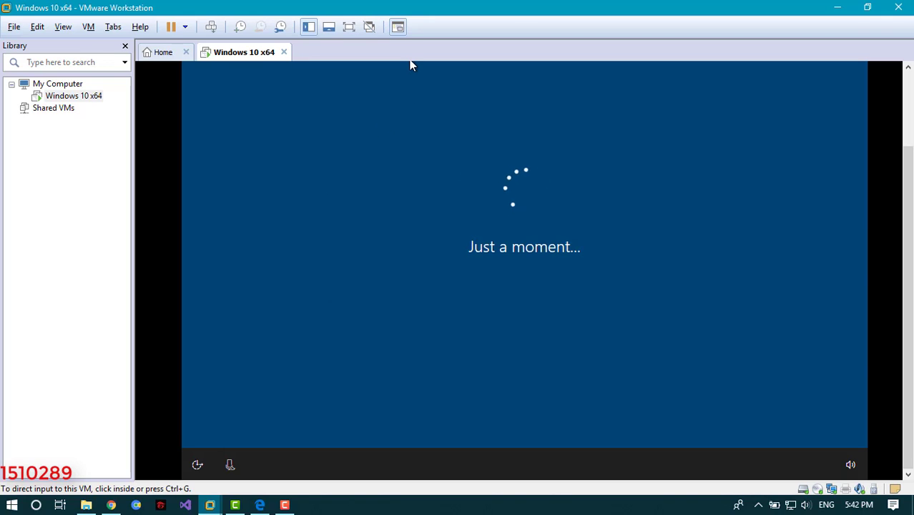
# Decline signing in with Microsoft and create a local account with the user's name and a blank password
pyautogui.click(380, 164)
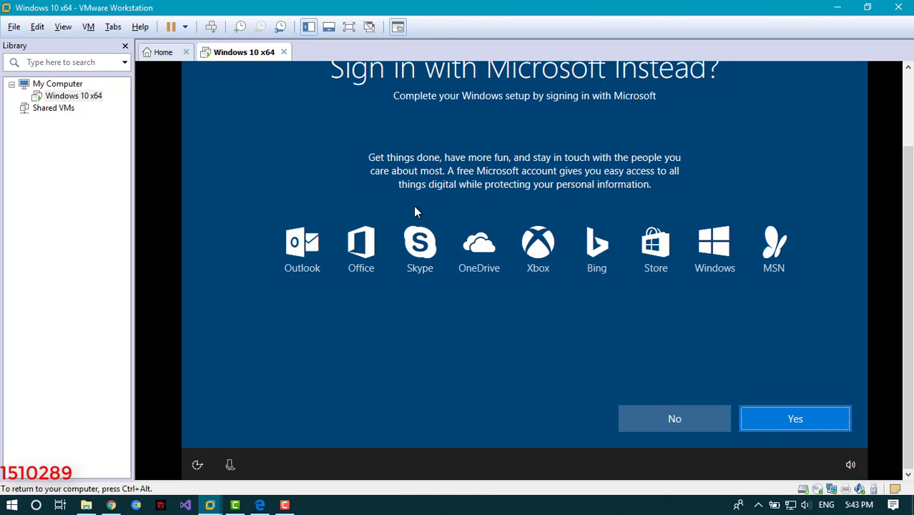
pyautogui.click(692, 422)
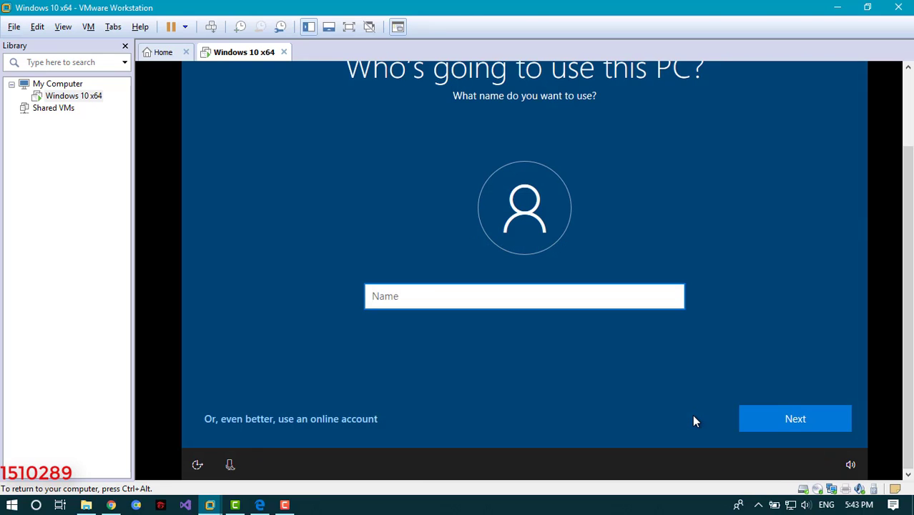
pyautogui.write('Vikas')
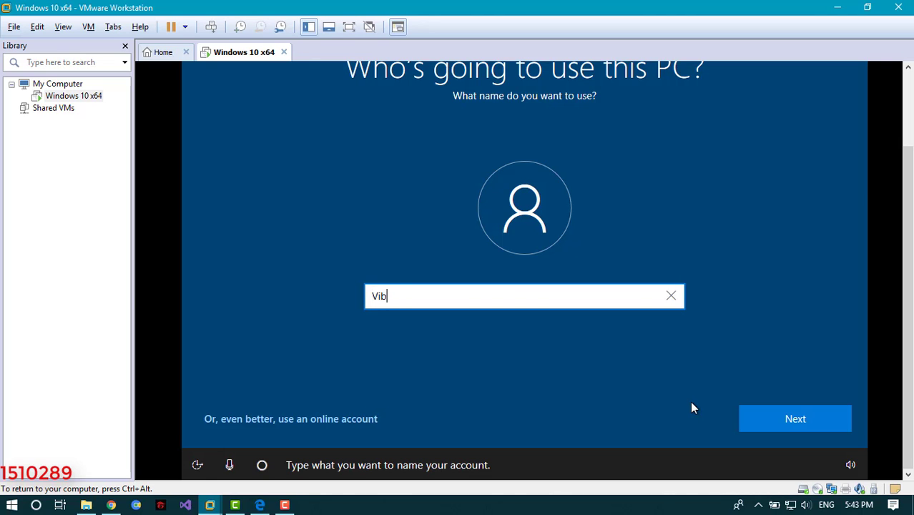
pyautogui.press('Return')
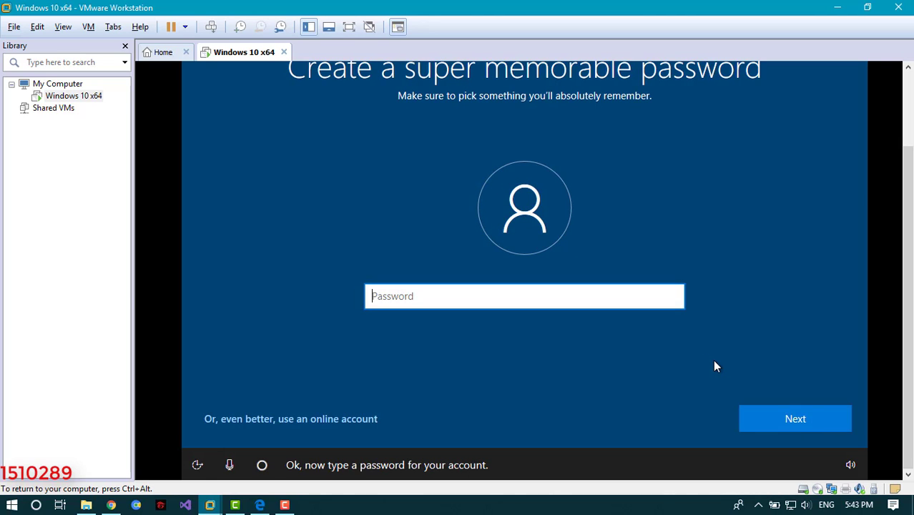
pyautogui.press('Return')
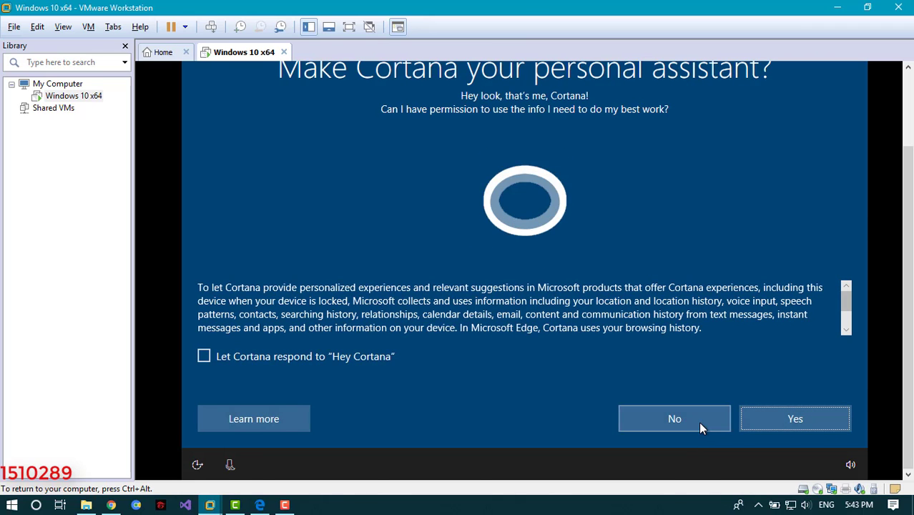
# Decline Cortana as personal assistant and accept the default privacy settings for the device
pyautogui.click(698, 421)
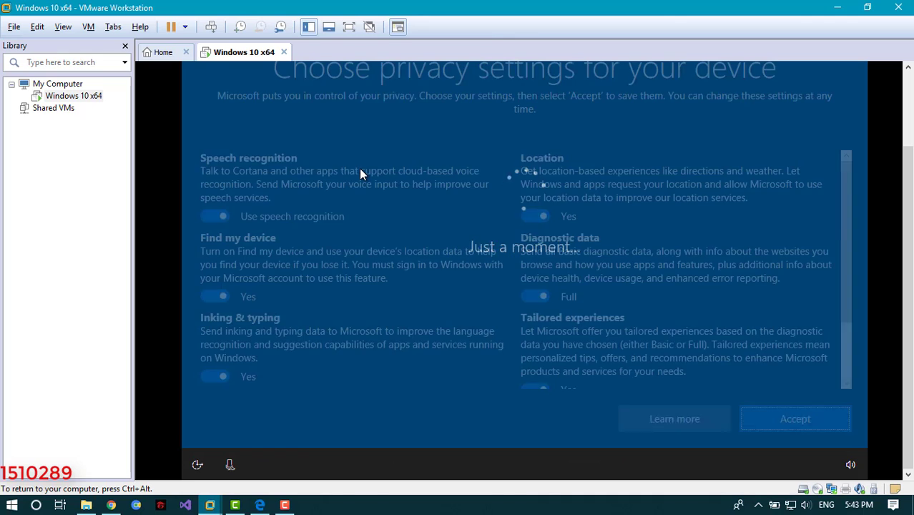
pyautogui.click(803, 418)
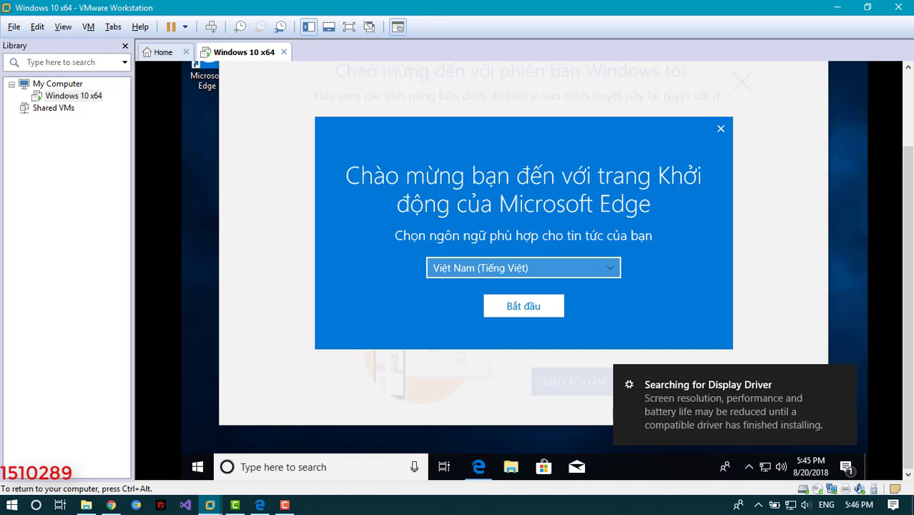
# Dismiss the language welcome on the Microsoft Edge start page and close Edge
pyautogui.click(720, 129)
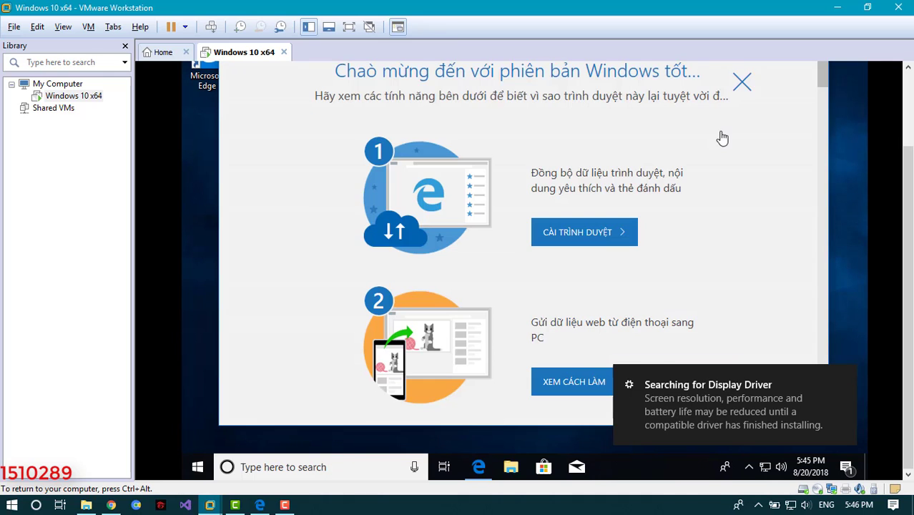
pyautogui.scroll(-10, 743, 89)
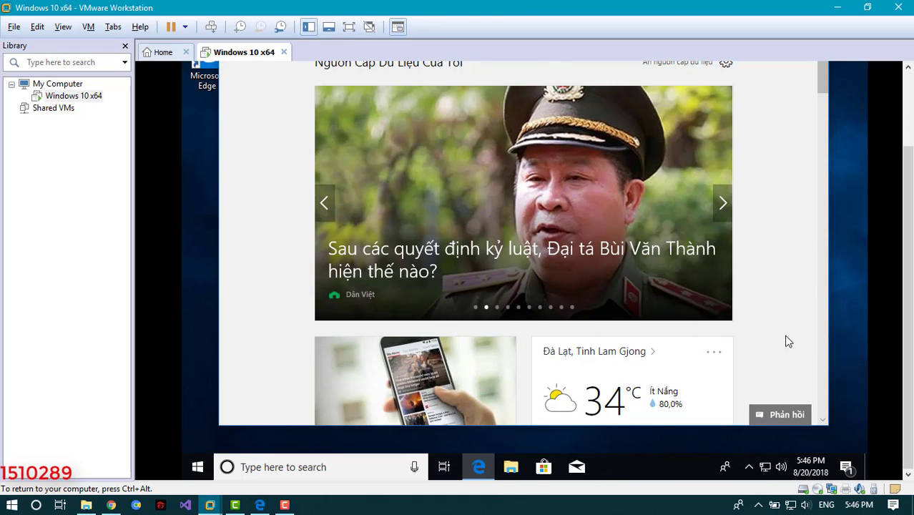
pyautogui.scroll(1, 907, 307)
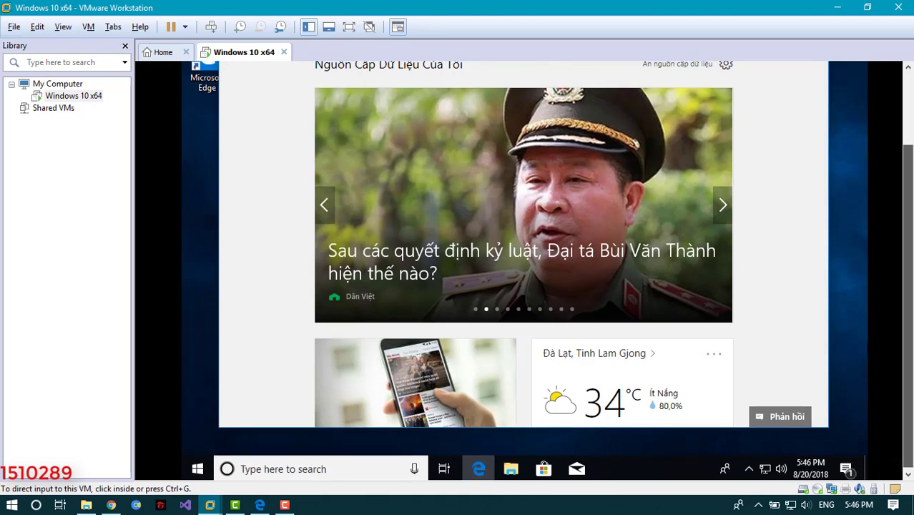
pyautogui.scroll(3, 906, 308)
pyautogui.click(809, 96)
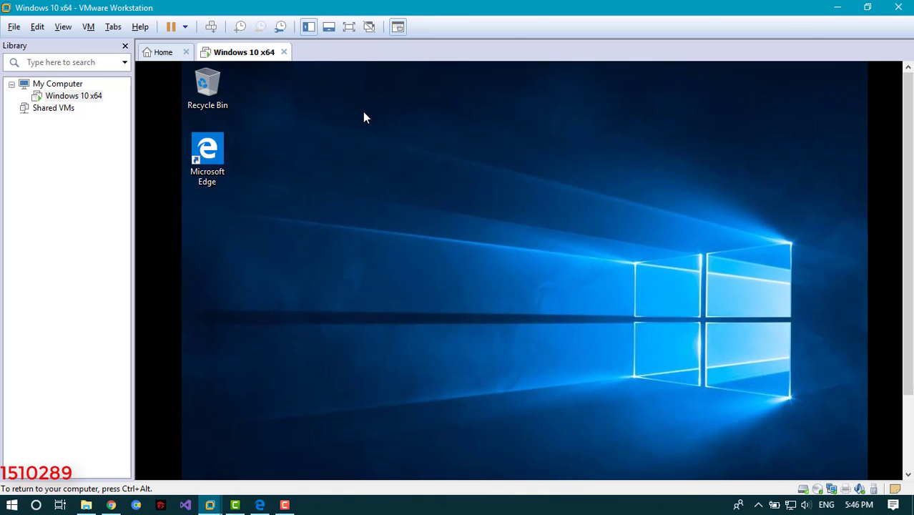
# Refresh the desktop of the newly installed Windows several times
pyautogui.rightClick(400, 153)
pyautogui.click(448, 194)
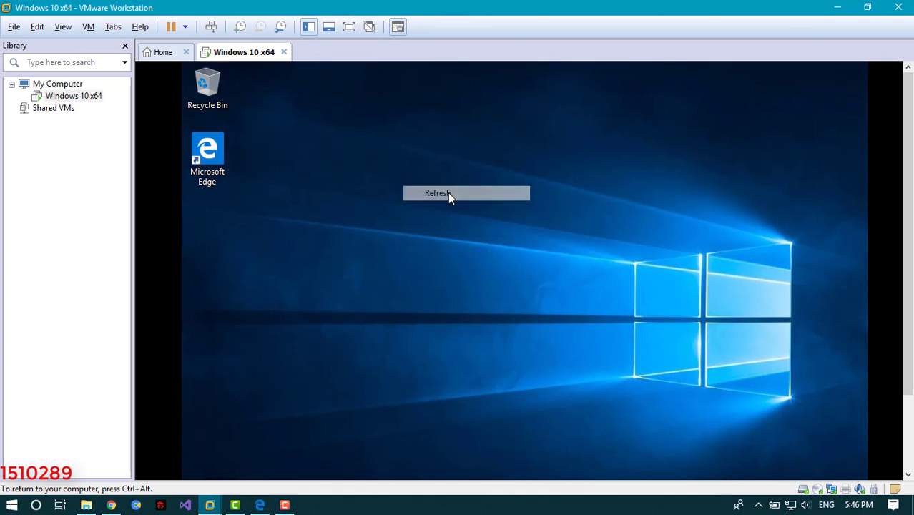
pyautogui.rightClick(448, 194)
pyautogui.click(456, 198)
pyautogui.rightClick(429, 197)
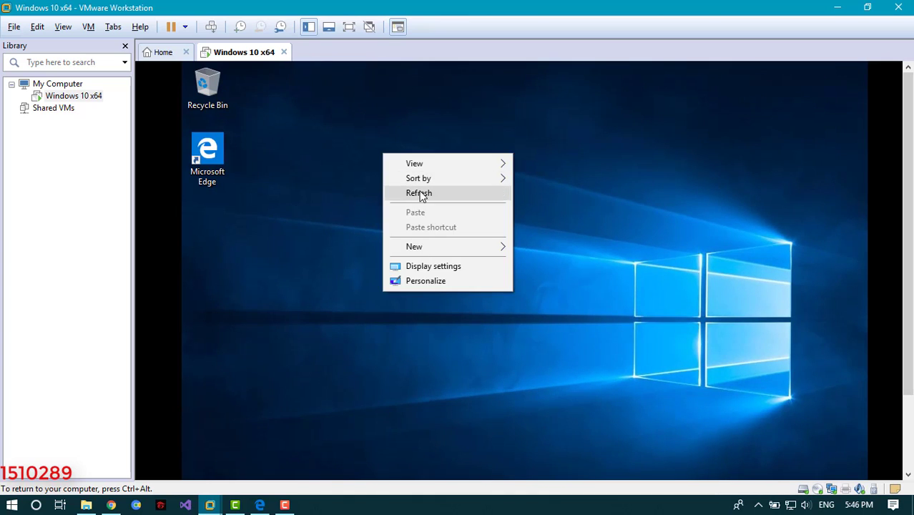
pyautogui.click(420, 193)
pyautogui.rightClick(410, 178)
pyautogui.click(424, 193)
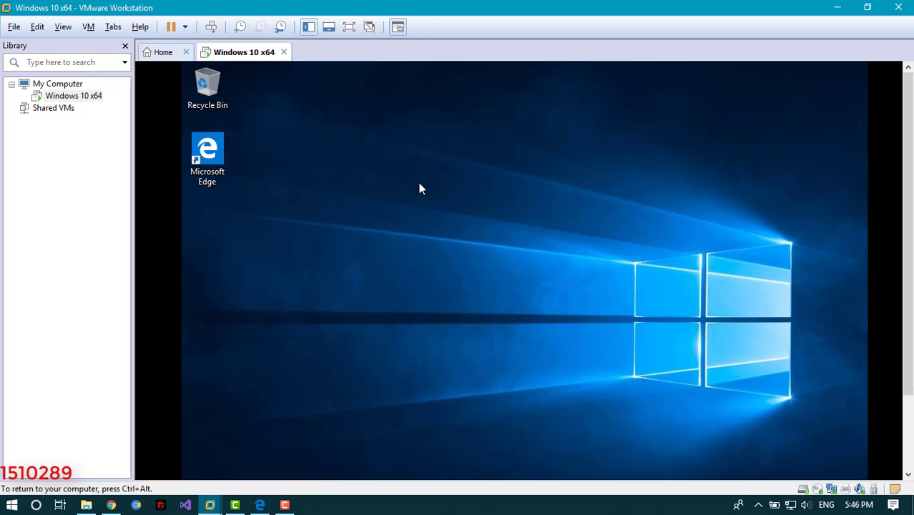
pyautogui.rightClick(419, 183)
pyautogui.click(447, 224)
pyautogui.rightClick(422, 183)
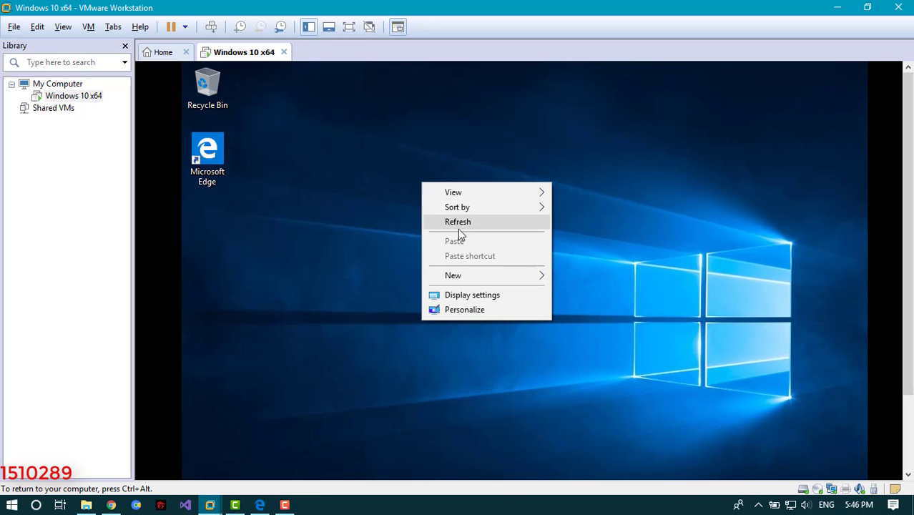
pyautogui.click(458, 229)
pyautogui.rightClick(402, 170)
pyautogui.click(429, 208)
pyautogui.rightClick(345, 119)
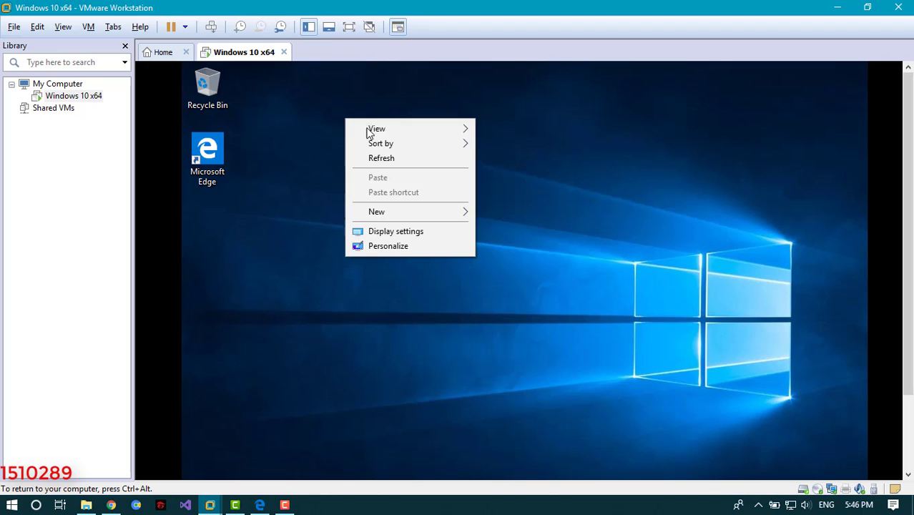
pyautogui.click(375, 158)
pyautogui.rightClick(364, 133)
pyautogui.click(423, 174)
pyautogui.rightClick(314, 133)
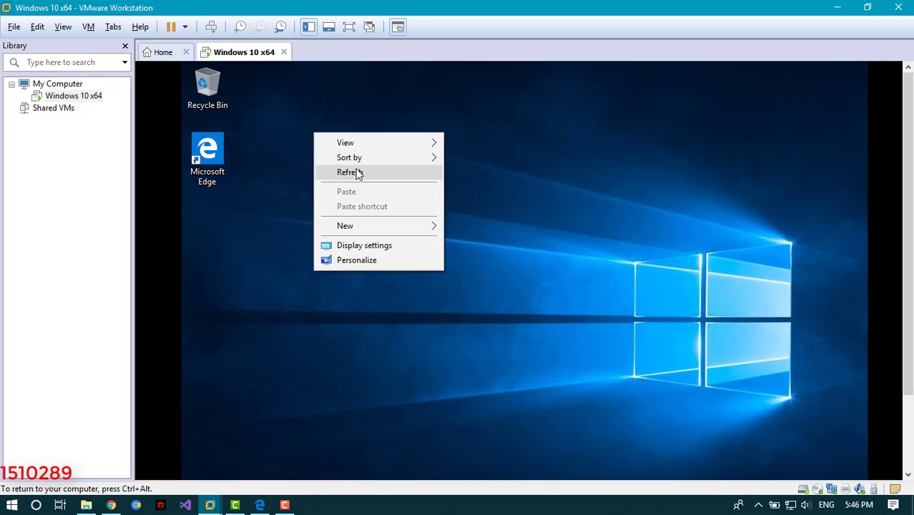
pyautogui.click(356, 173)
pyautogui.rightClick(352, 163)
pyautogui.click(402, 203)
pyautogui.rightClick(305, 157)
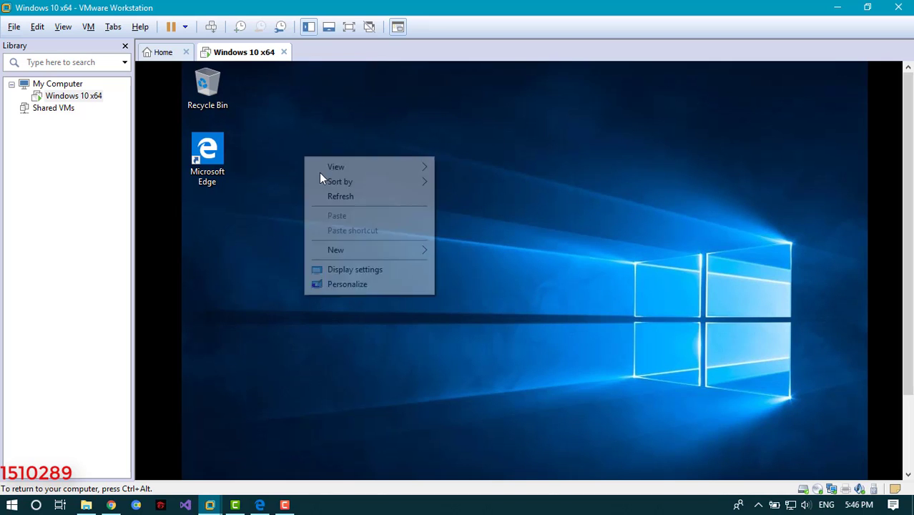
pyautogui.click(344, 199)
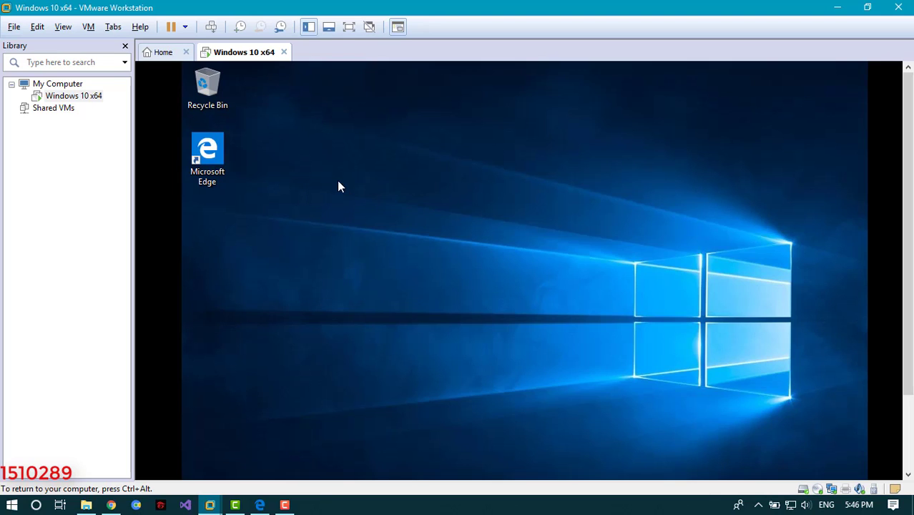
pyautogui.rightClick(339, 185)
pyautogui.click(379, 219)
pyautogui.rightClick(357, 181)
pyautogui.click(381, 218)
# Show the hidden notification-area icons of the host computer
pyautogui.click(758, 505)
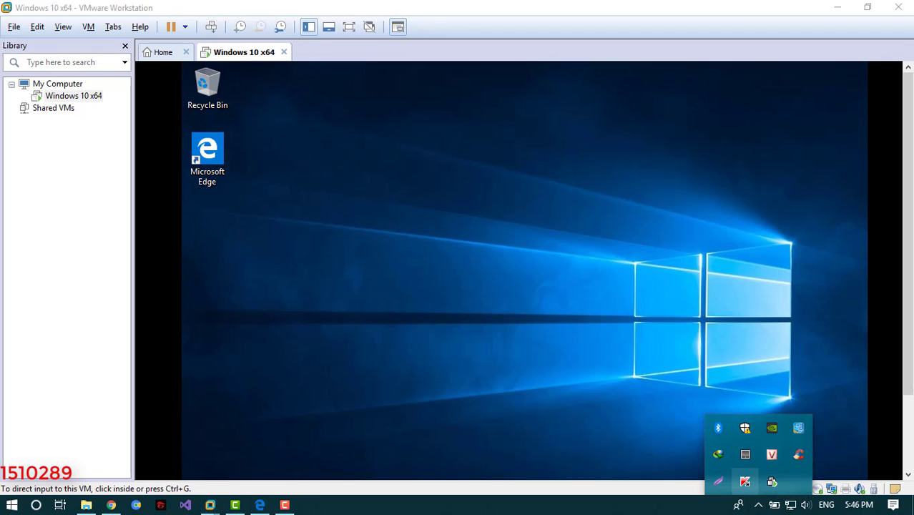